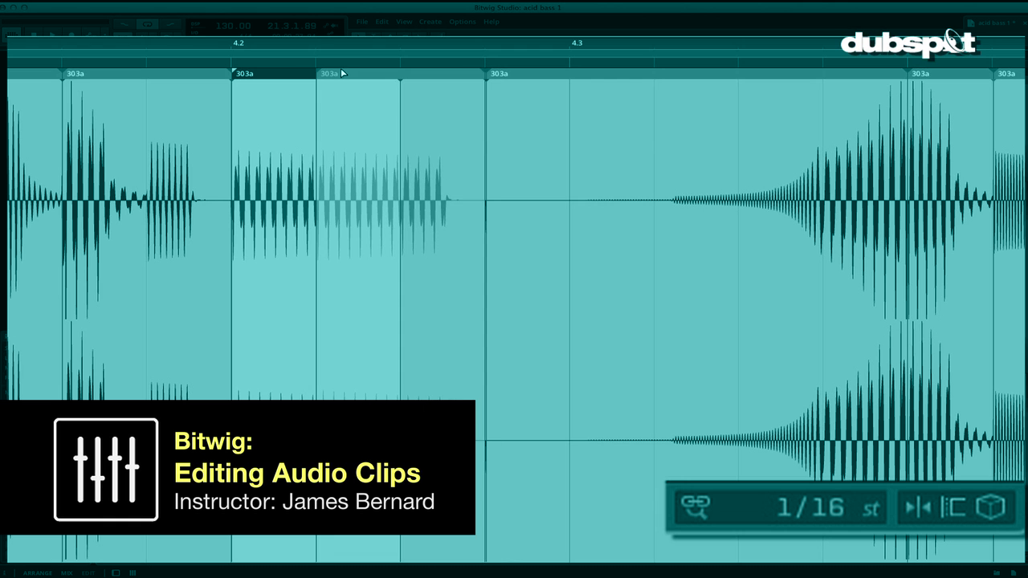
# Select single 303a clips with the Object Selection tool, and marquee-select clips across several tracks before clearing the selection.
pyautogui.moveTo(342, 73); pyautogui.dragTo(271, 76)
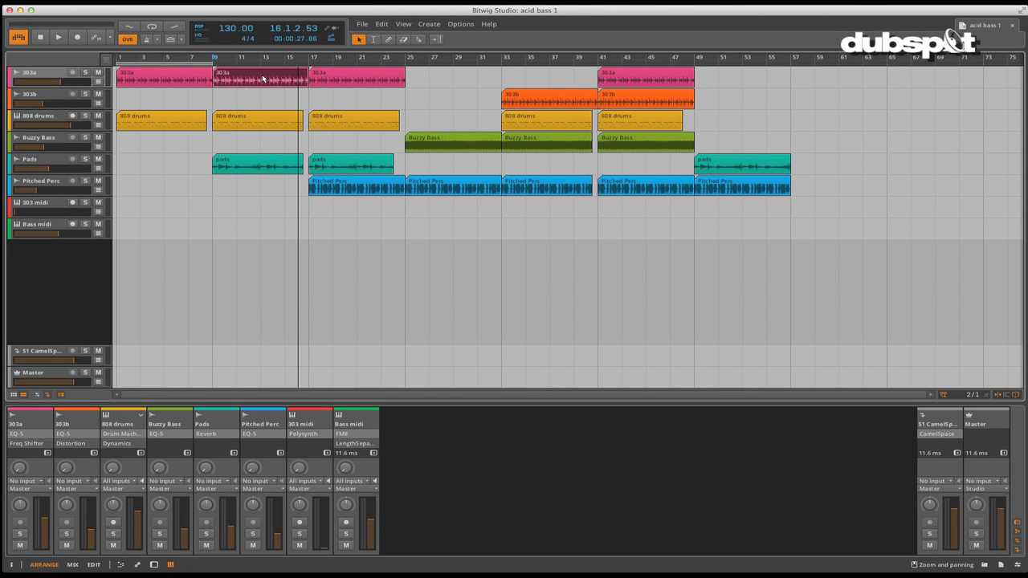
pyautogui.doubleClick(263, 79)
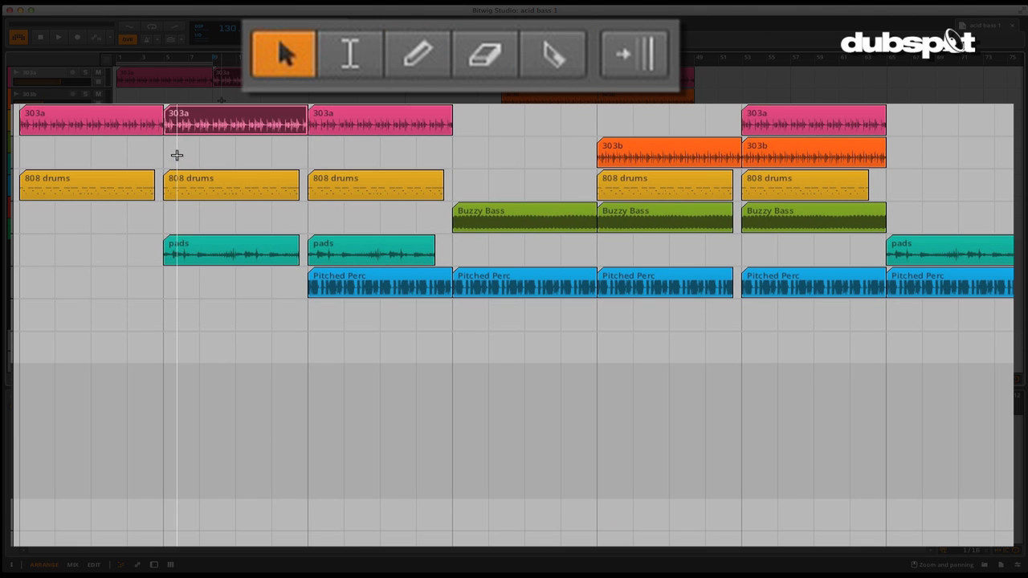
pyautogui.press('2')
pyautogui.press('1')
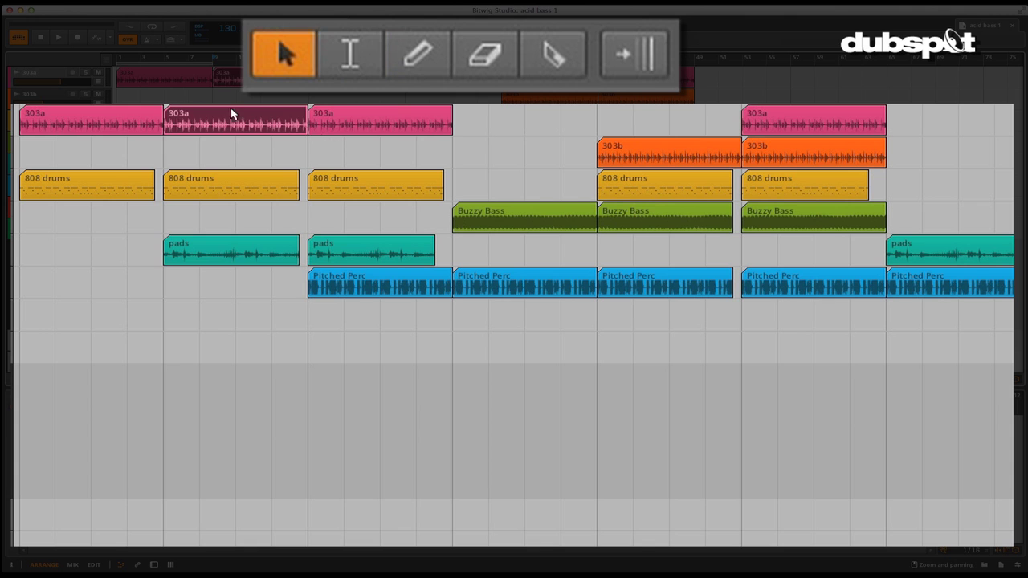
pyautogui.click(348, 129)
pyautogui.click(273, 133)
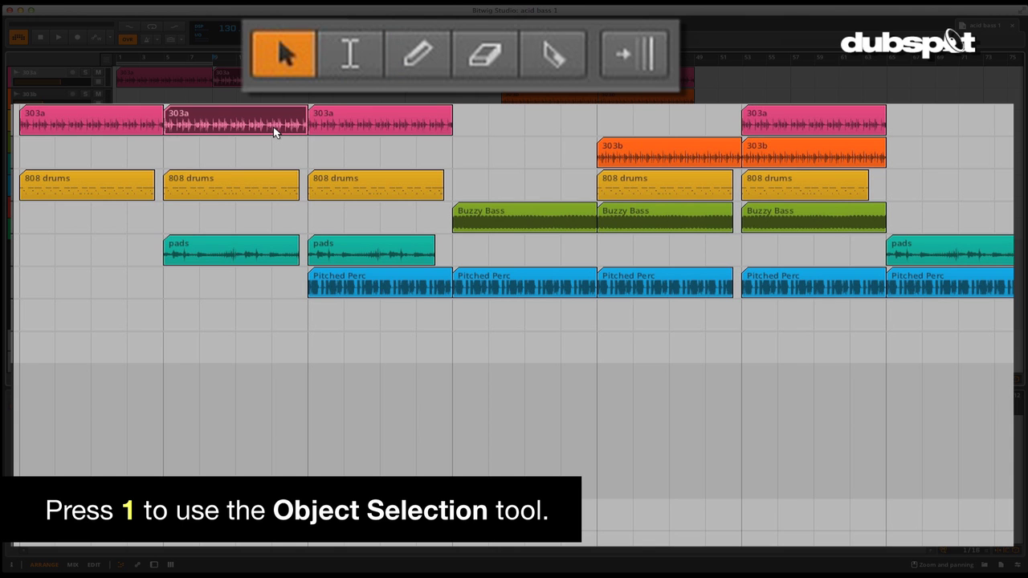
pyautogui.moveTo(190, 152); pyautogui.dragTo(234, 323)
pyautogui.click(115, 318)
# Select the time range from bar 9 to bar 31 across the 303b and 808 drums tracks with the Time Selection tool.
pyautogui.press('2')
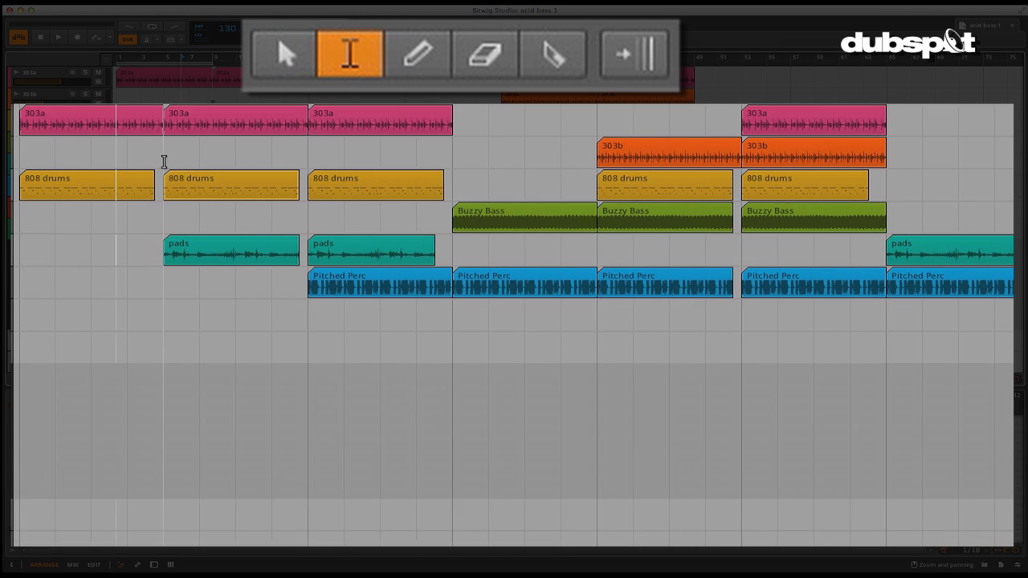
pyautogui.moveTo(164, 173); pyautogui.dragTo(560, 189)
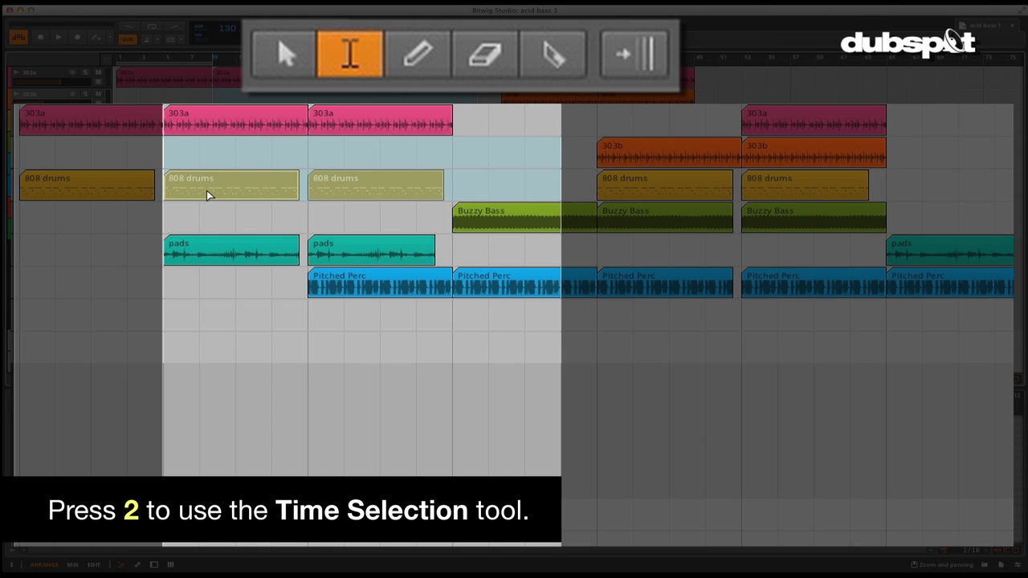
# Draw a short clip ending at bar 27 on the 303b track with the Pen tool, and erase a small piece after bar 25.
pyautogui.press('3')
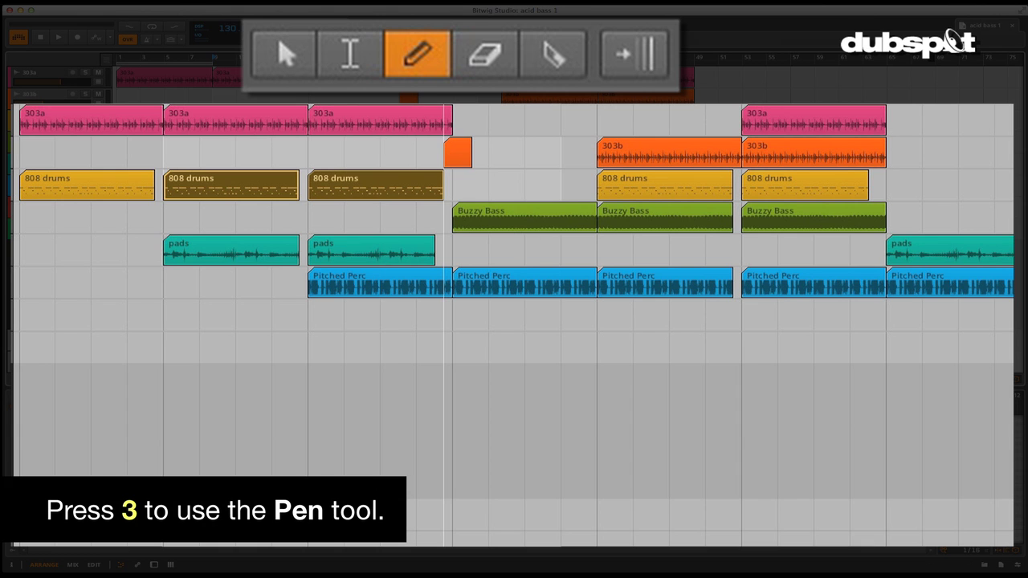
pyautogui.moveTo(472, 153); pyautogui.dragTo(488, 153)
pyautogui.press('4')
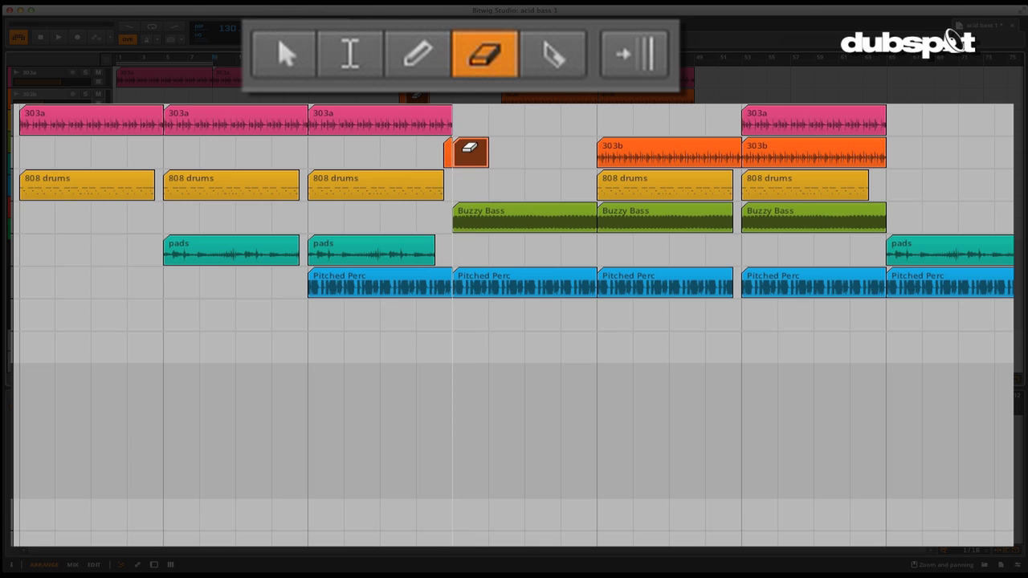
pyautogui.click(468, 149)
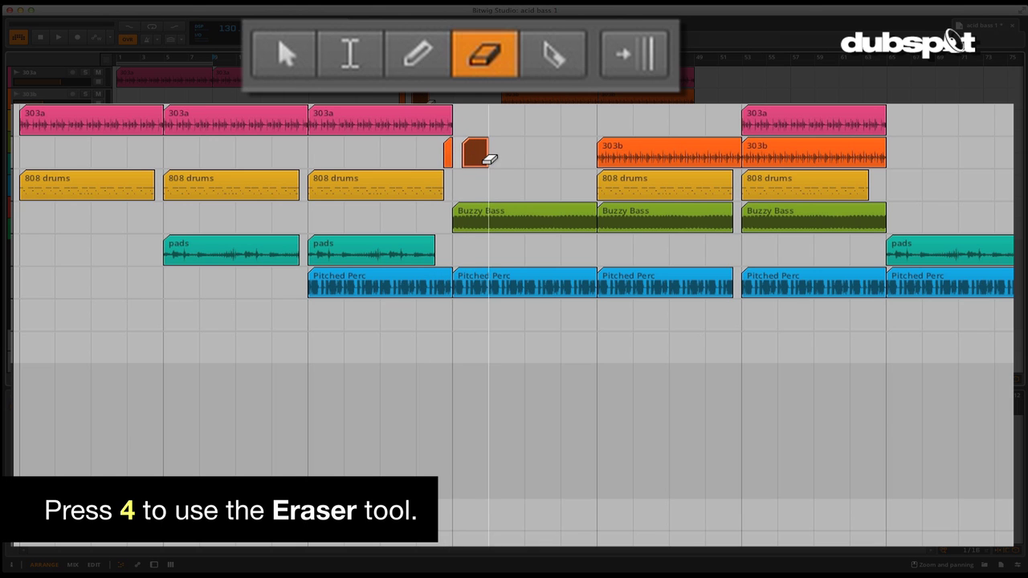
# Try the Knife tool on the 808 drums clip that starts at bar 17.
pyautogui.press('5')
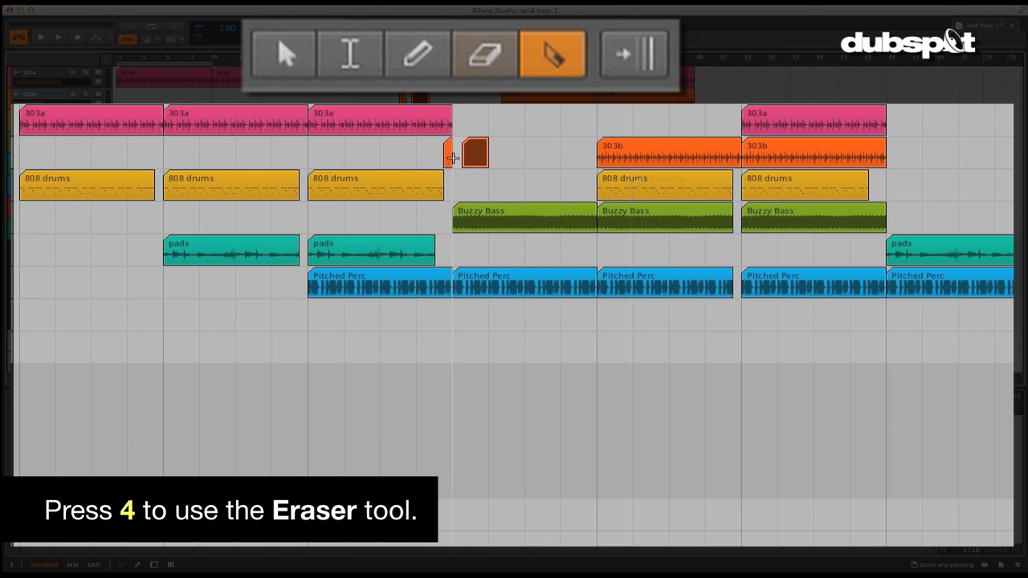
pyautogui.click(400, 190)
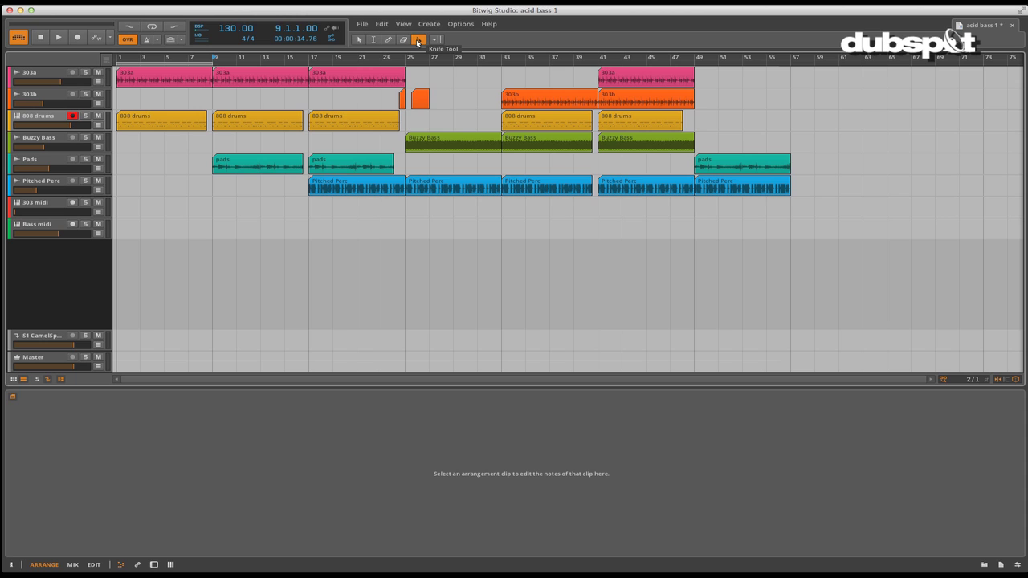
# Open the 303a clip starting at bar 9 in the full Edit view and hide the device chain.
pyautogui.click(292, 77)
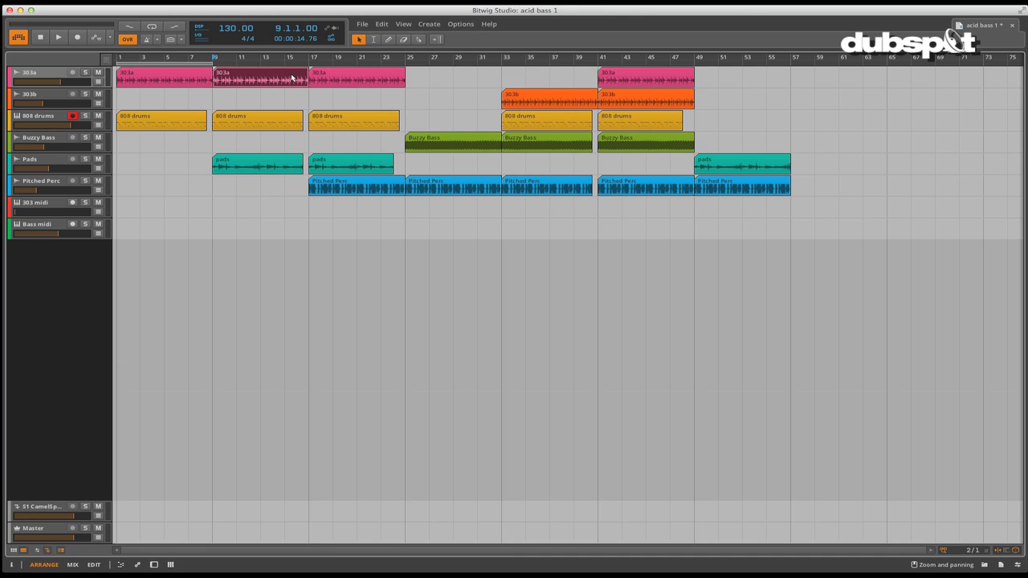
pyautogui.press('e')
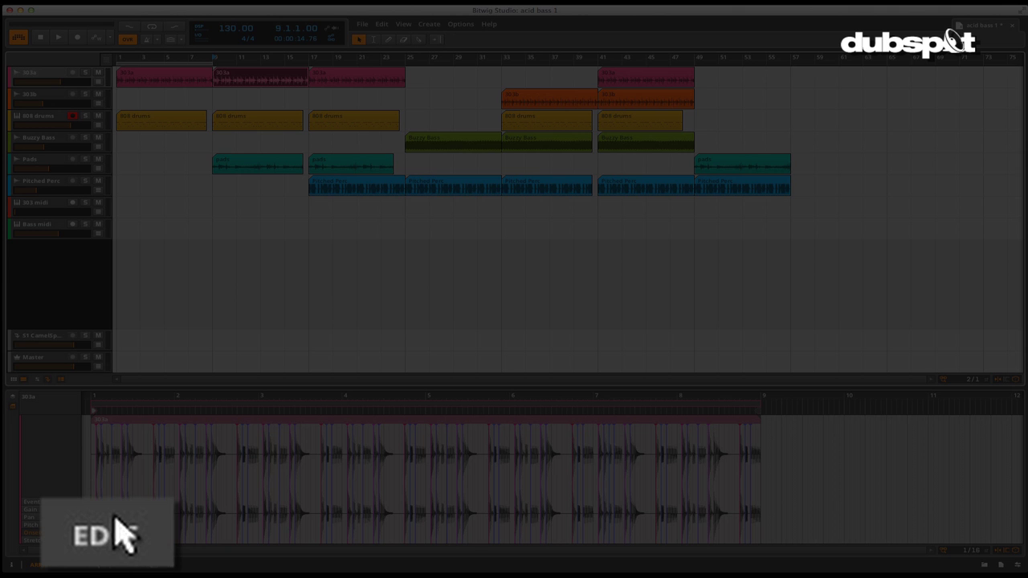
pyautogui.click(94, 565)
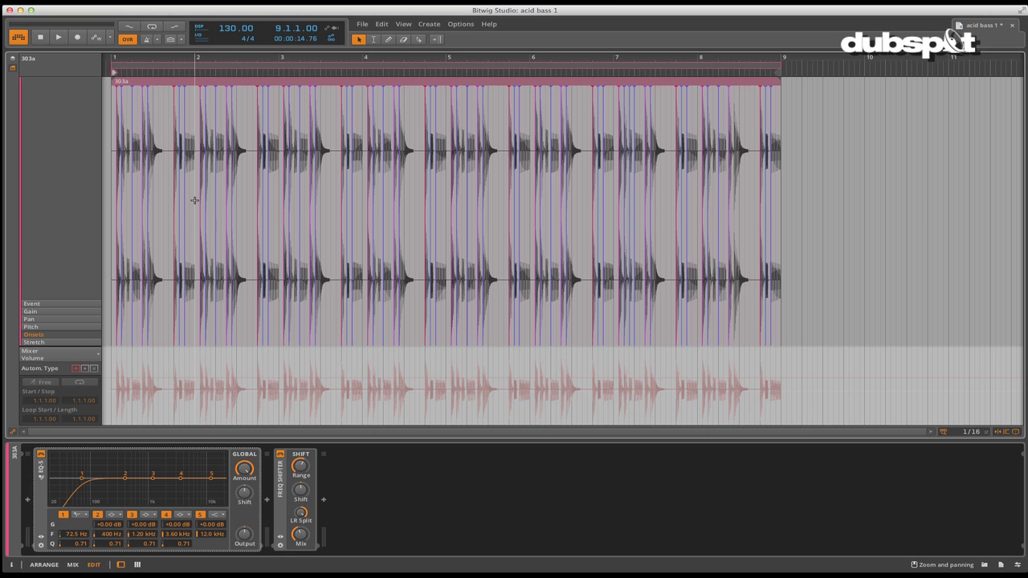
pyautogui.press('d')
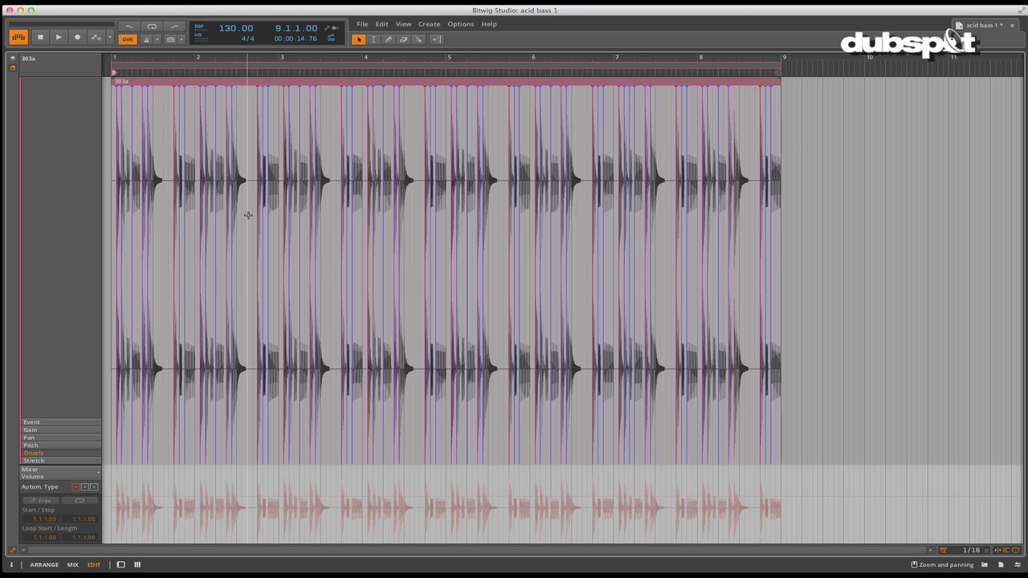
# Examine the 303a waveform and its onset markers at different positions and zoom levels, down to individual wave cycles.
pyautogui.hscroll(-5, 249, 215)
pyautogui.hscroll(5, 248, 215)
pyautogui.hscroll(-3, 248, 215)
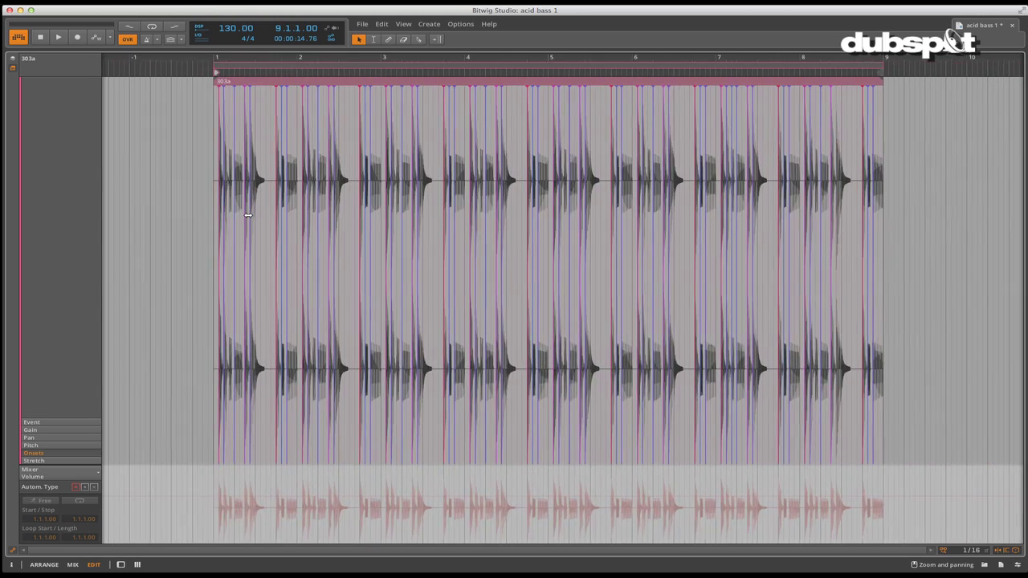
pyautogui.hscroll(1, 249, 215)
pyautogui.hscroll(1, 248, 215)
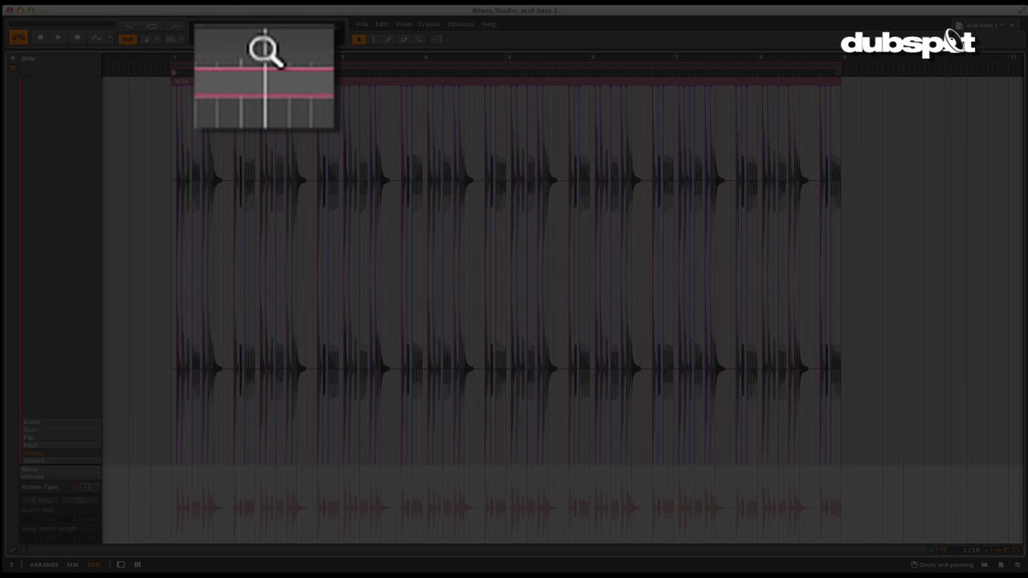
pyautogui.moveTo(240, 63)
pyautogui.mouseDown()
pyautogui.moveTo(248, 56)
pyautogui.moveTo(250, 145)
pyautogui.moveTo(264, 57)
pyautogui.moveTo(233, 57)
pyautogui.mouseUp()
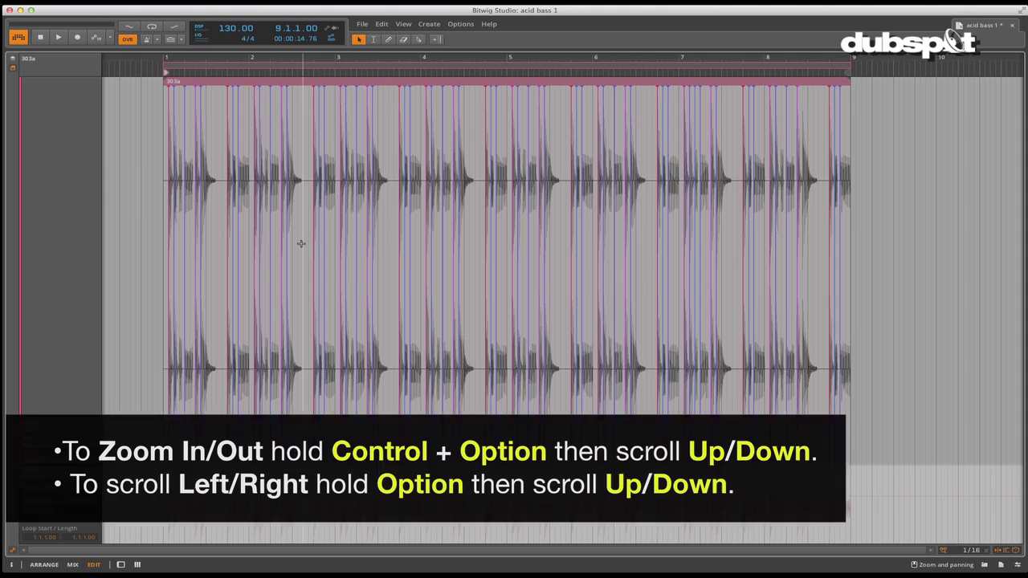
pyautogui.scroll(3, 300, 244)
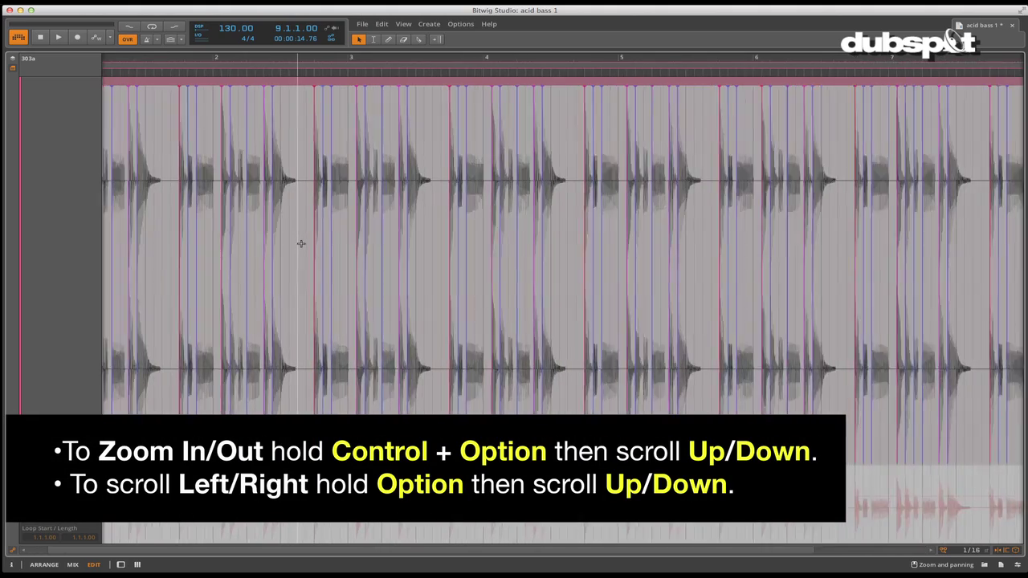
pyautogui.scroll(-4, 301, 243)
pyautogui.scroll(3, 301, 244)
pyautogui.scroll(-3, 301, 244)
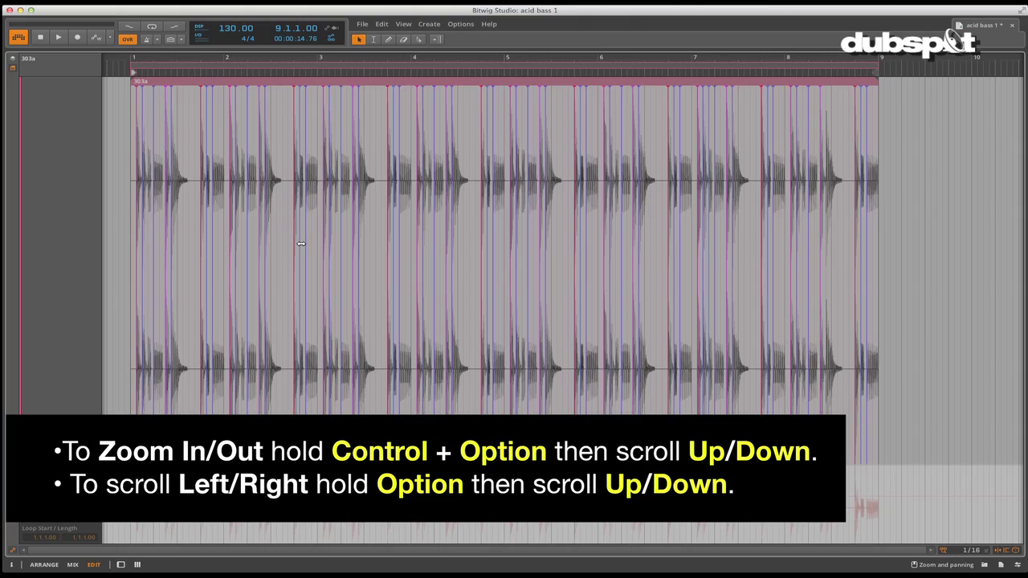
pyautogui.hscroll(-3, 300, 243)
pyautogui.hscroll(4, 301, 243)
pyautogui.hscroll(-4, 300, 244)
pyautogui.hscroll(2, 300, 243)
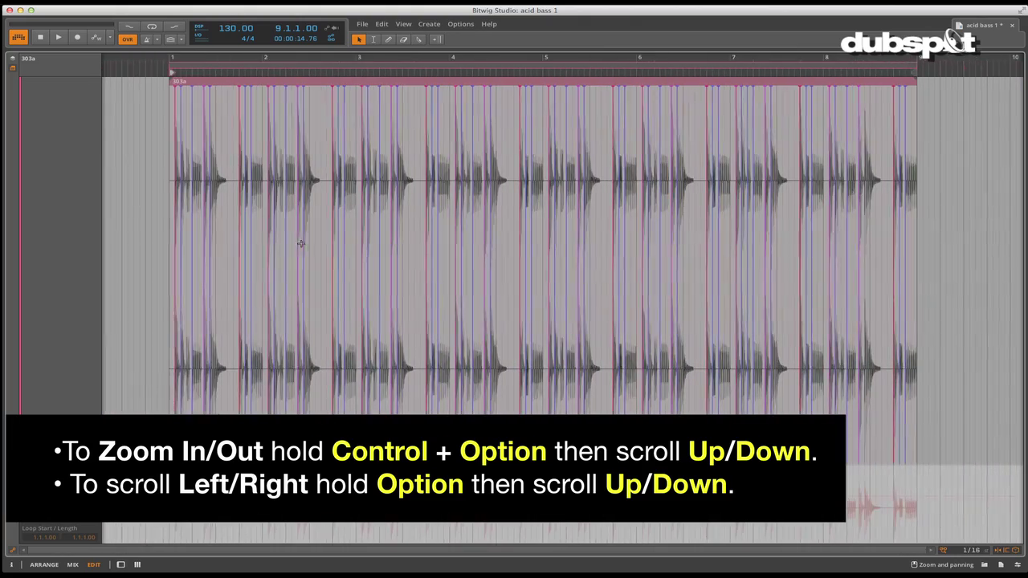
pyautogui.scroll(-2, 301, 243)
pyautogui.scroll(4, 300, 243)
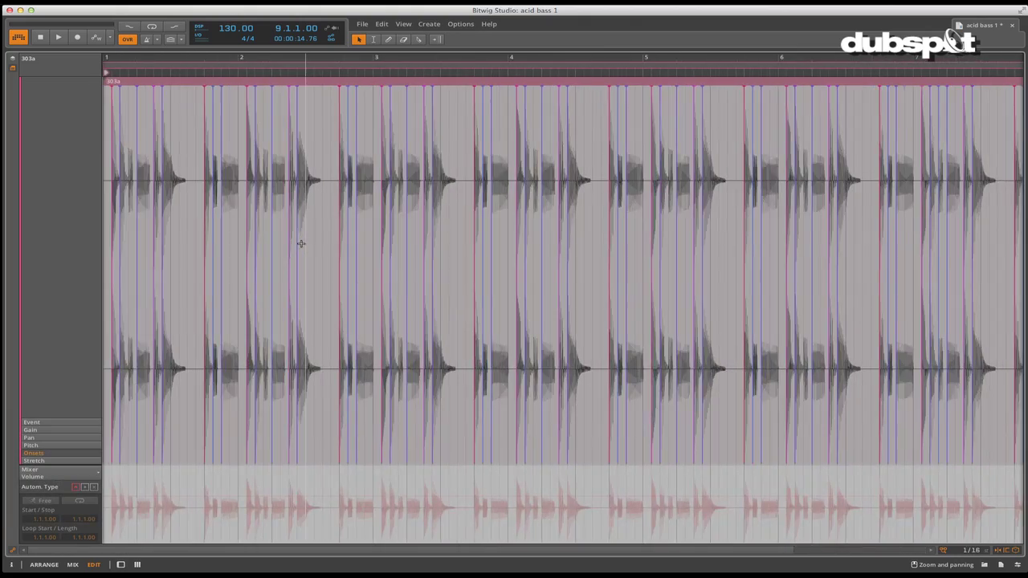
pyautogui.scroll(5, 300, 243)
pyautogui.scroll(-8, 300, 243)
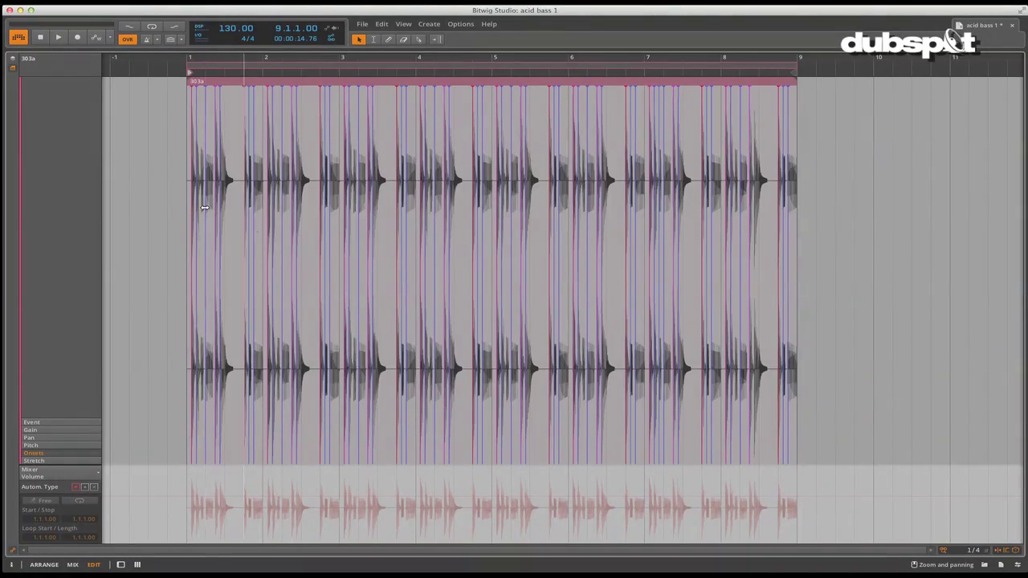
pyautogui.scroll(8, 194, 235)
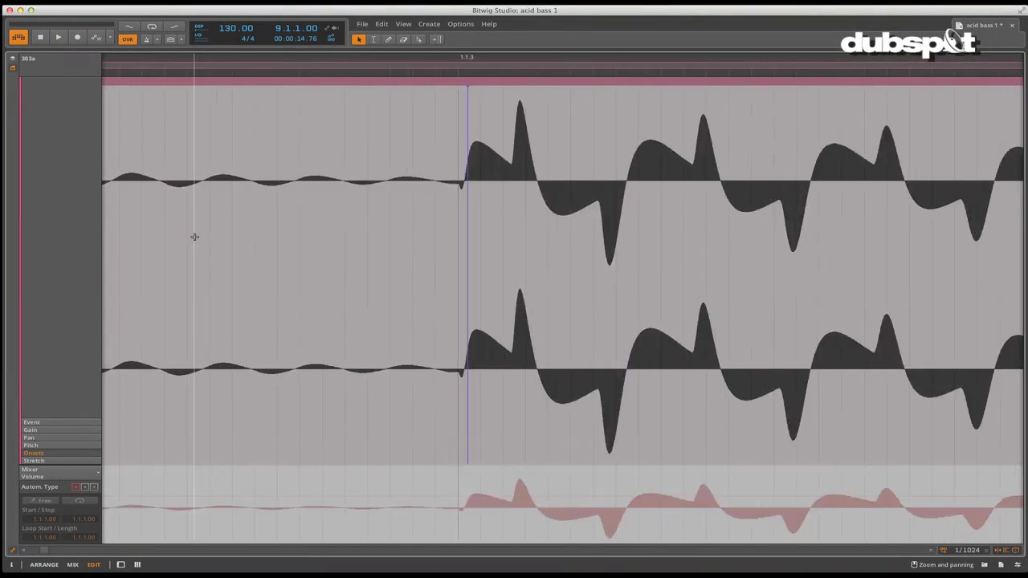
pyautogui.scroll(-8, 194, 237)
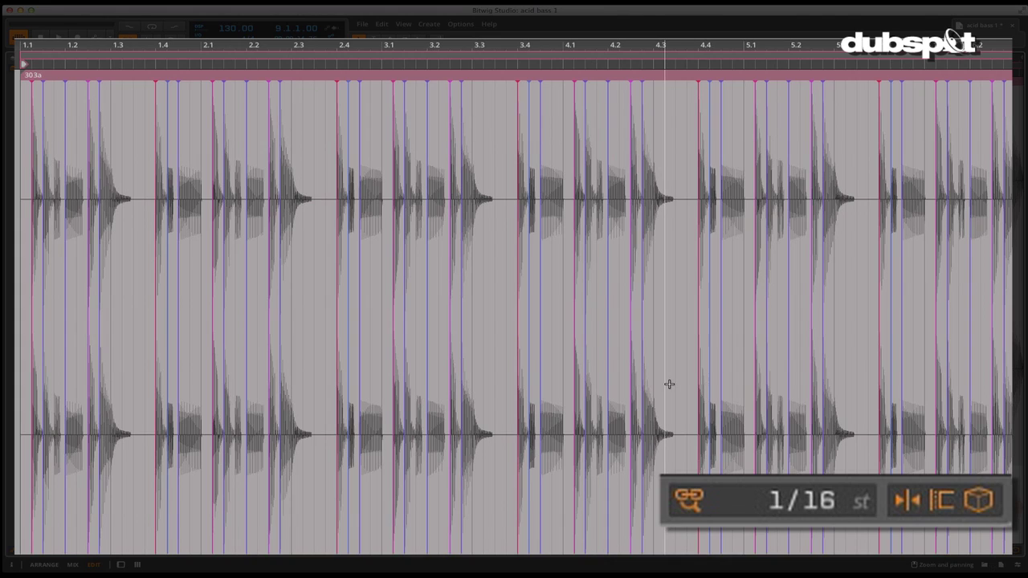
# Check how the adaptive beat grid follows the zoom level, and switch it off and on again.
pyautogui.scroll(10, 669, 384)
pyautogui.scroll(-6, 669, 384)
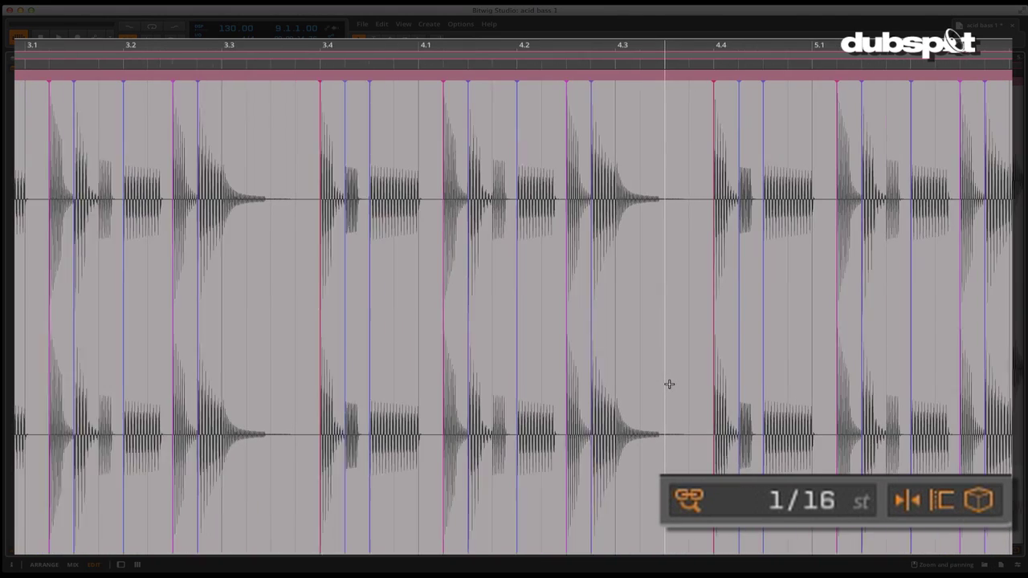
pyautogui.scroll(-1, 669, 384)
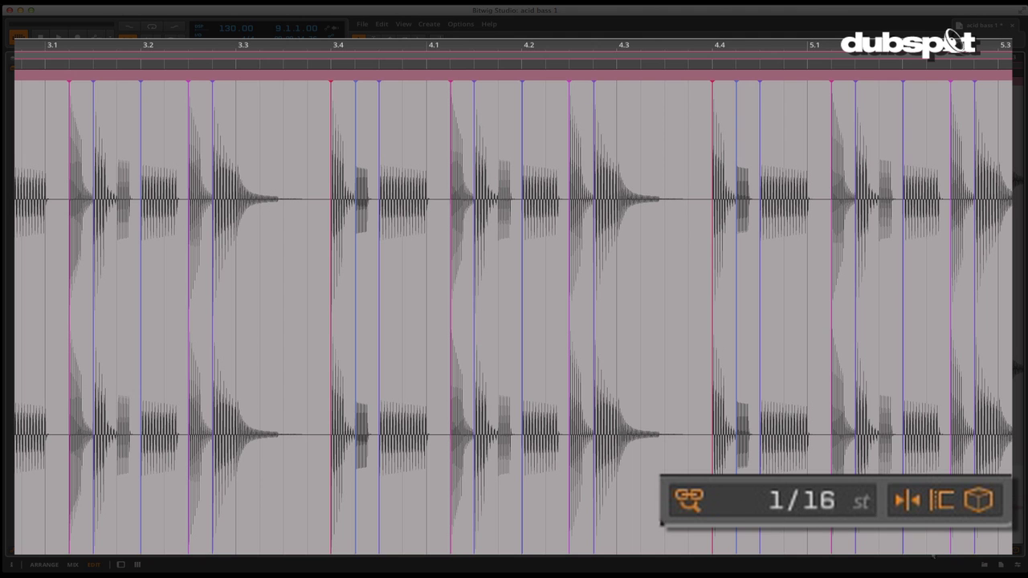
pyautogui.click(694, 501)
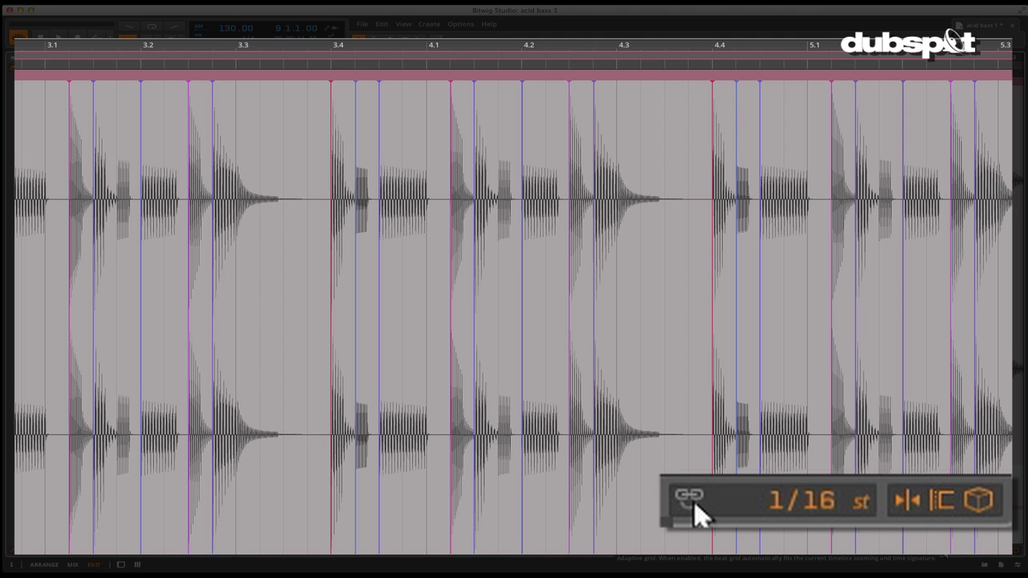
pyautogui.click(694, 502)
# Set the subdivision of the 1/16 beat grid to 7t.
pyautogui.doubleClick(801, 503)
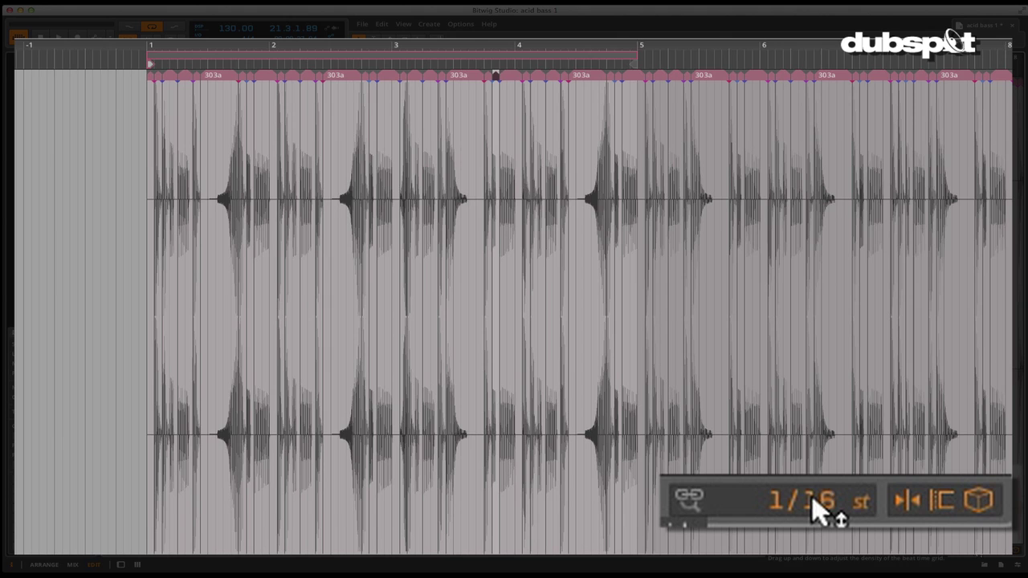
pyautogui.moveTo(814, 509); pyautogui.dragTo(866, 482)
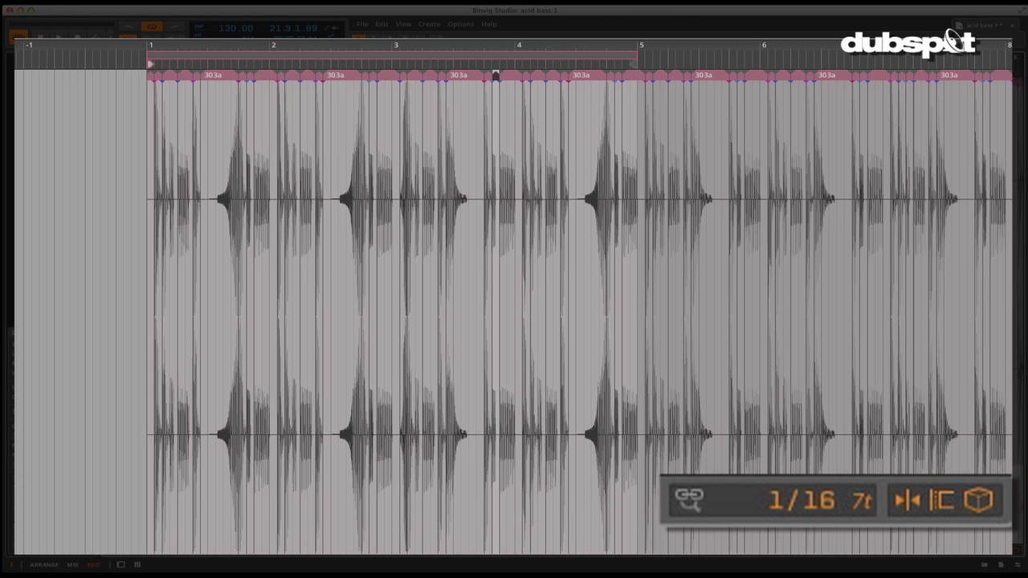
# Turn off absolute grid snapping and drag the 303a audio event at 4.2 to test relative snapping.
pyautogui.click(906, 498)
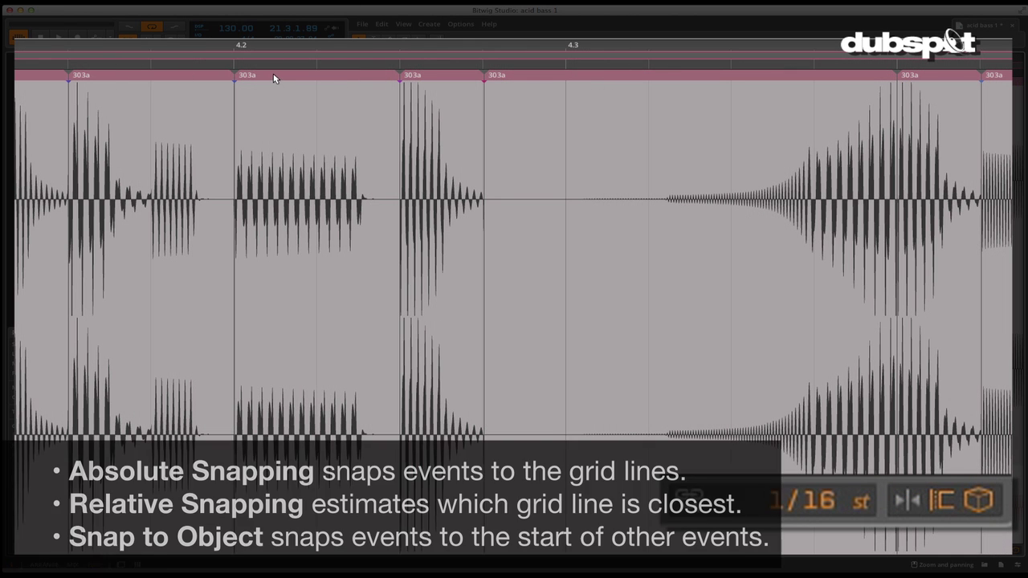
pyautogui.moveTo(275, 77)
pyautogui.mouseDown()
pyautogui.moveTo(359, 75)
pyautogui.moveTo(273, 80)
pyautogui.mouseUp()
pyautogui.moveTo(278, 96); pyautogui.dragTo(278, 96)
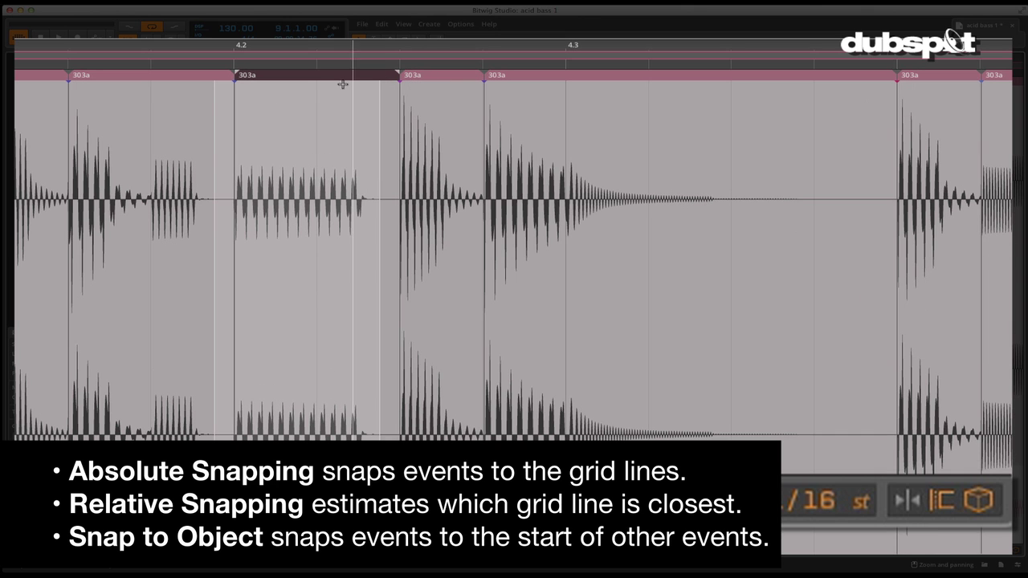
# Try moving the event that follows the one at 4.2 earlier, undo it, and snap the preceding event to 4.2.
pyautogui.moveTo(428, 76); pyautogui.dragTo(267, 79)
pyautogui.press('super+z')
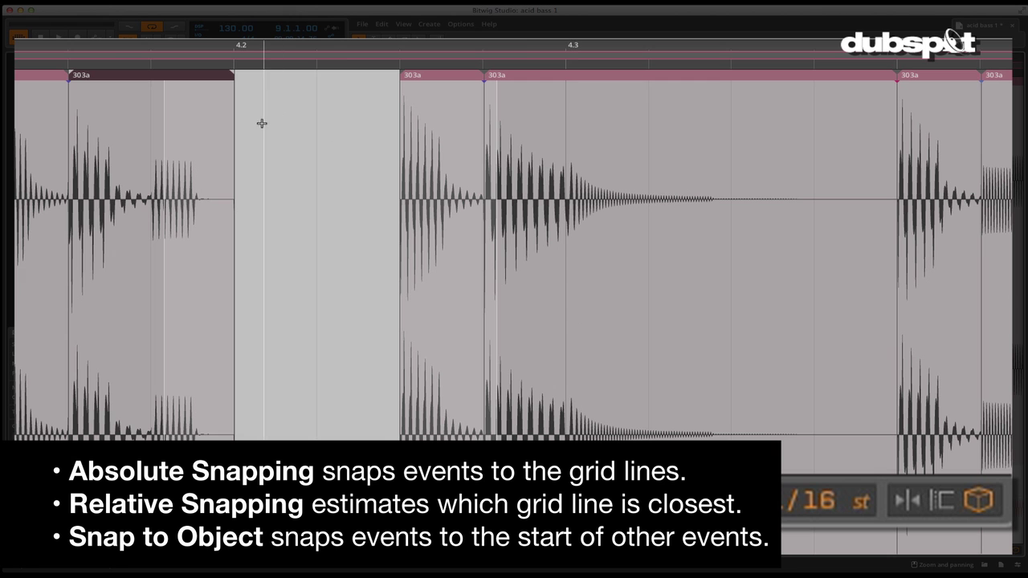
pyautogui.moveTo(93, 78); pyautogui.dragTo(259, 93)
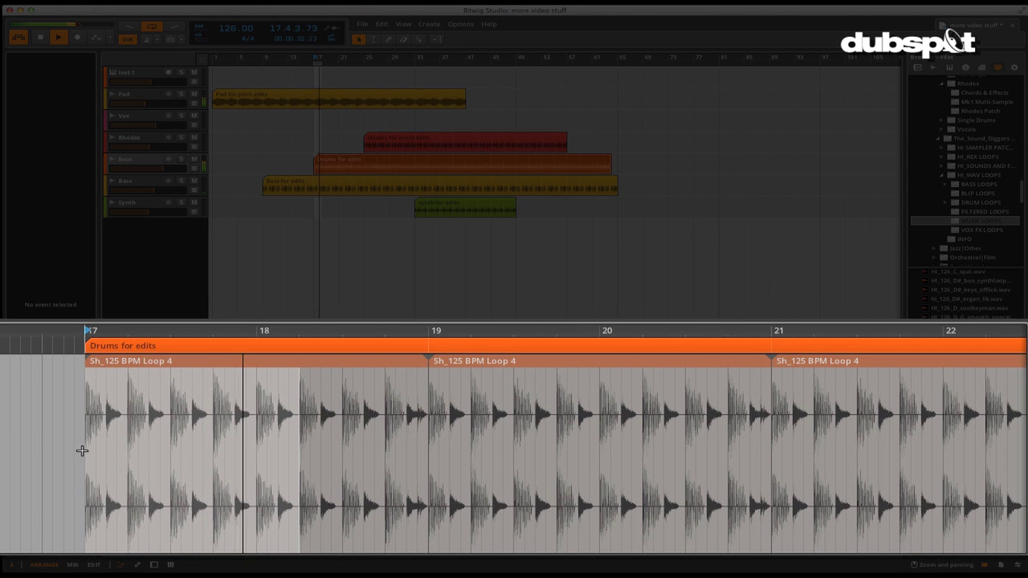
# Select bar 17 in the Drums for edits clip and loop that section.
pyautogui.moveTo(118, 455); pyautogui.dragTo(257, 474)
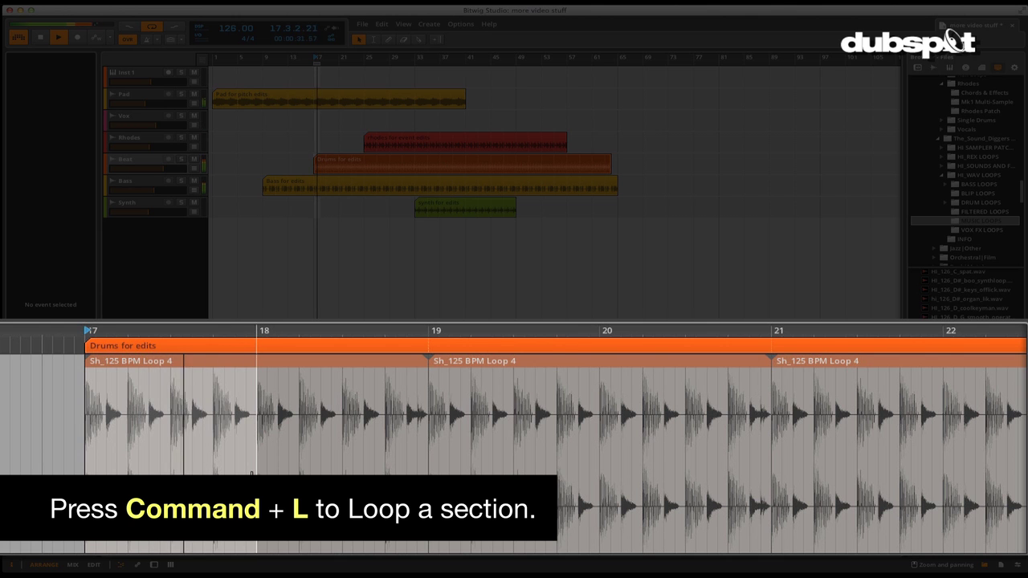
pyautogui.press('super+l')
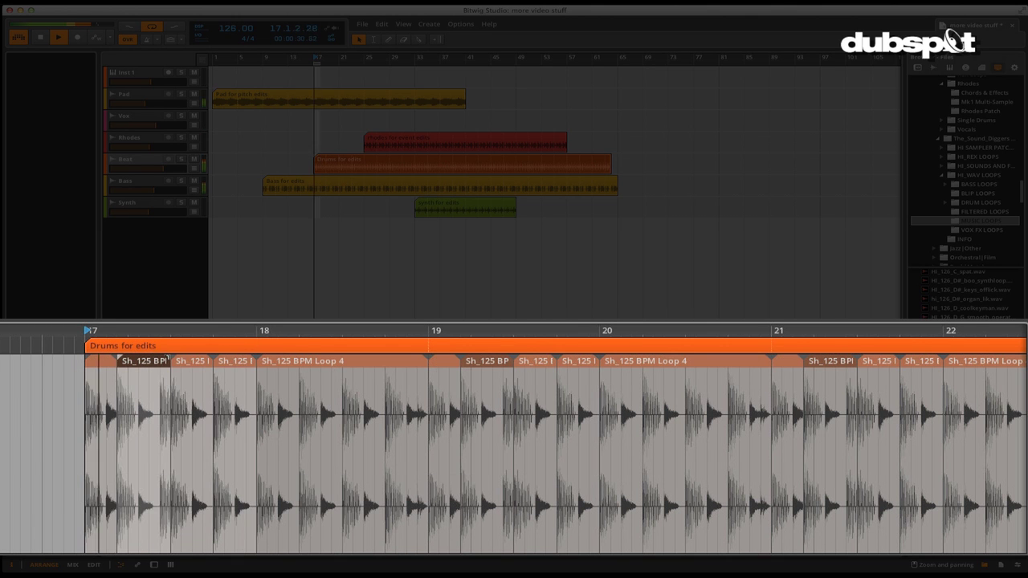
# Move the Sh_125 slice within bar 17 of the Drums for edits clip so it starts at 17.3.
pyautogui.moveTo(160, 357); pyautogui.dragTo(183, 363)
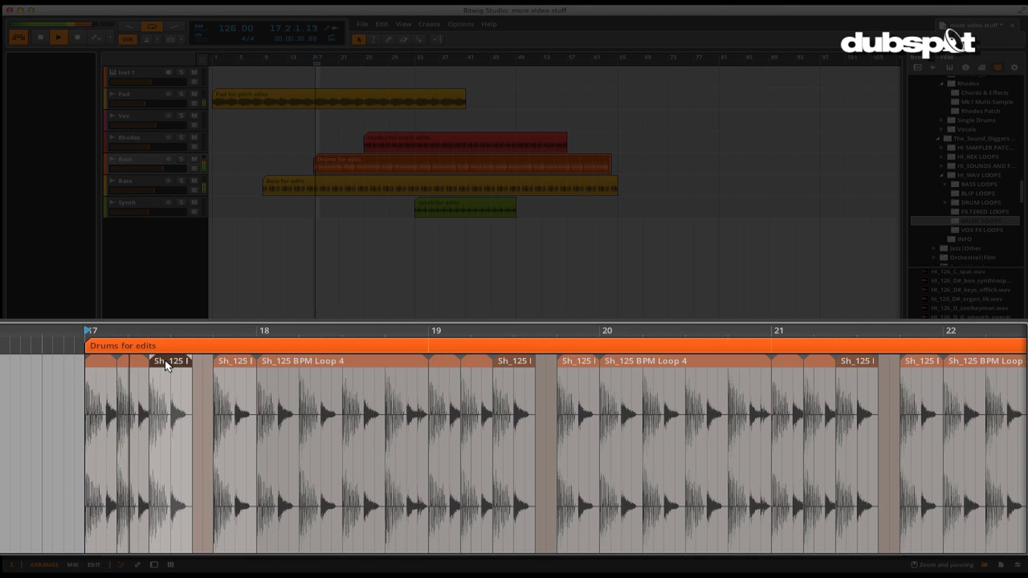
pyautogui.moveTo(165, 361); pyautogui.dragTo(190, 363)
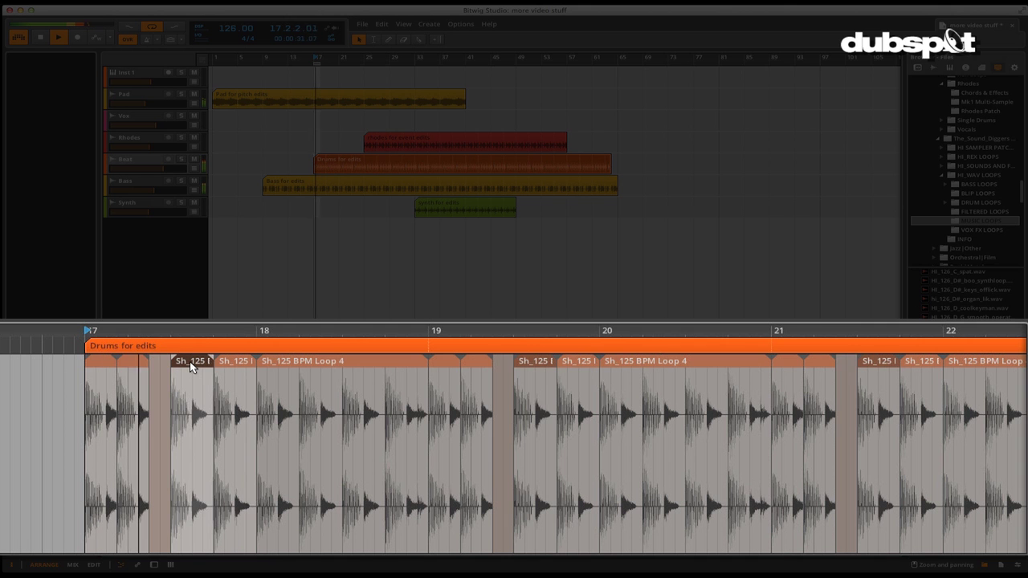
pyautogui.press('i')
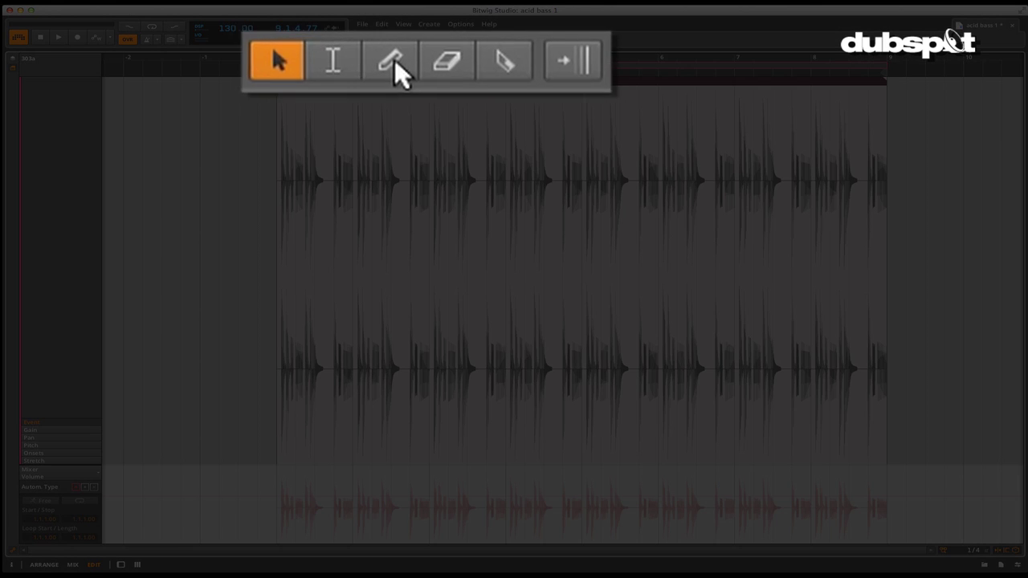
# Cut the Sh_125 BPM Loop 4 event with the Knife tool at 18.3, 18.4 and 18.2.
pyautogui.click(389, 39)
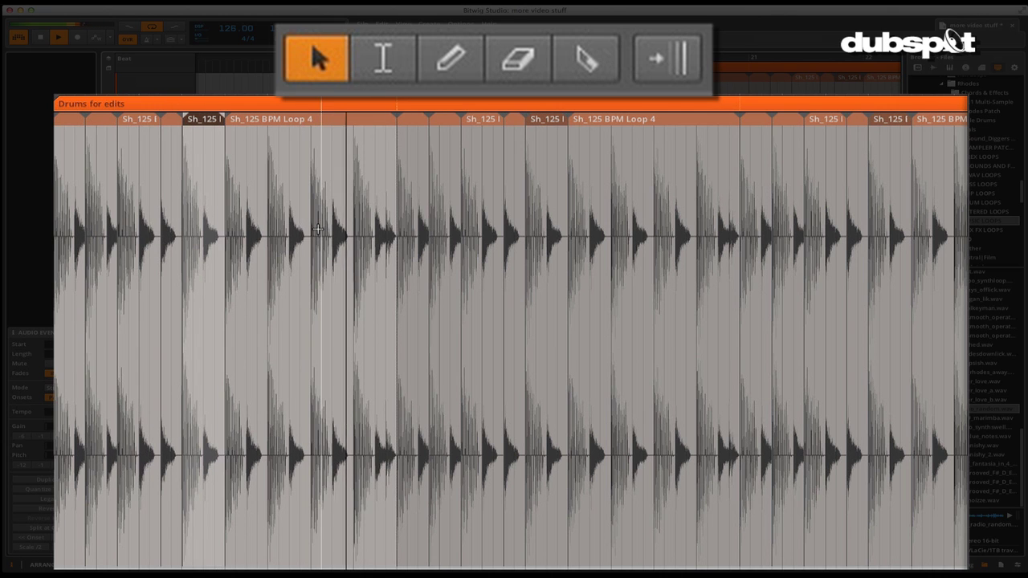
pyautogui.press('4')
pyautogui.press('5')
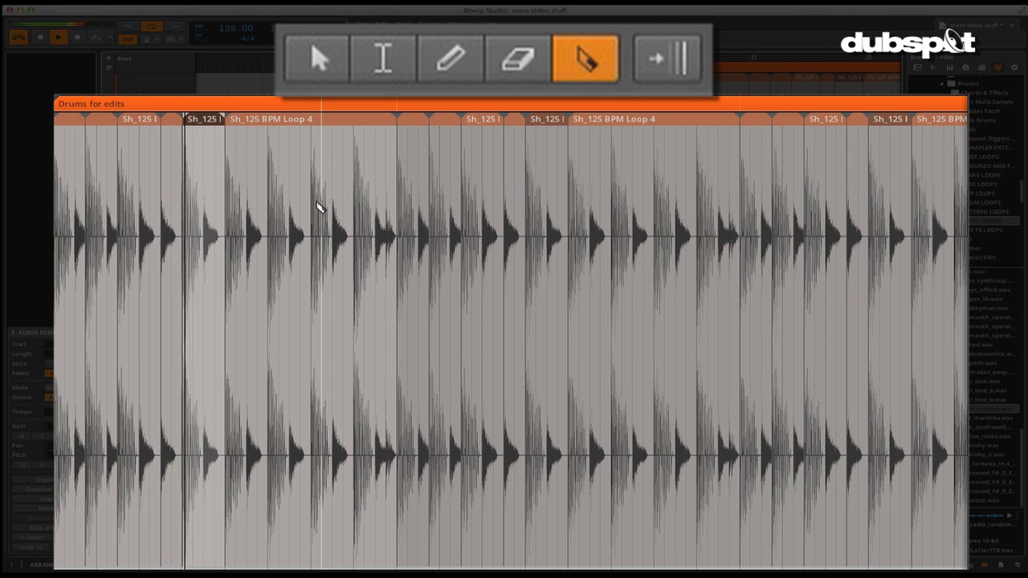
pyautogui.click(312, 126)
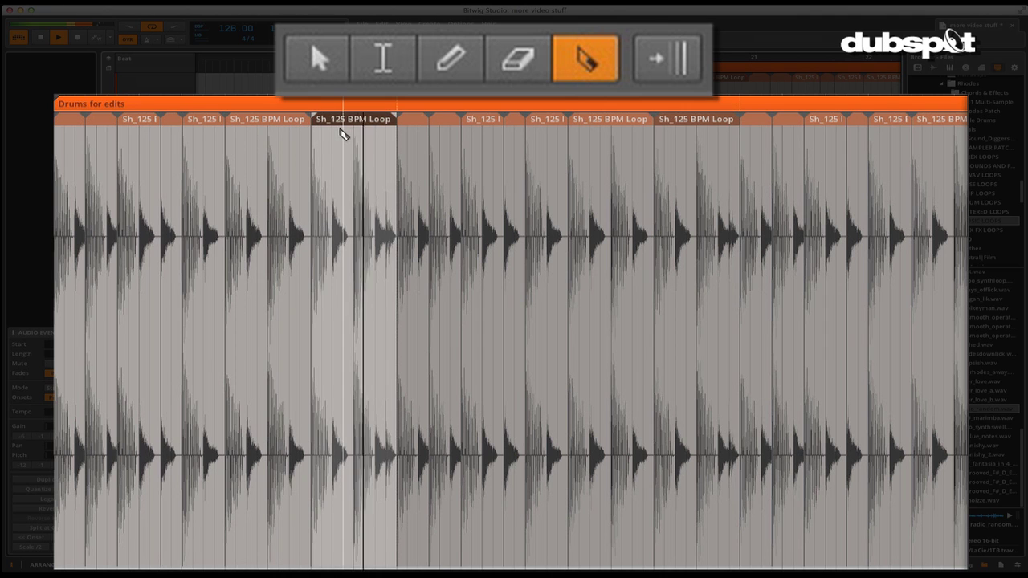
pyautogui.click(352, 131)
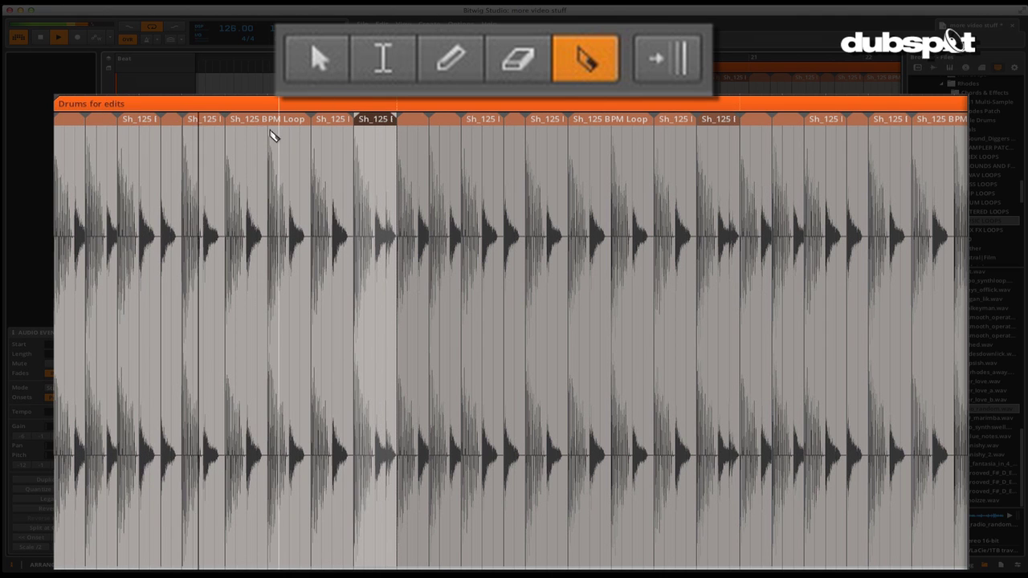
pyautogui.click(266, 134)
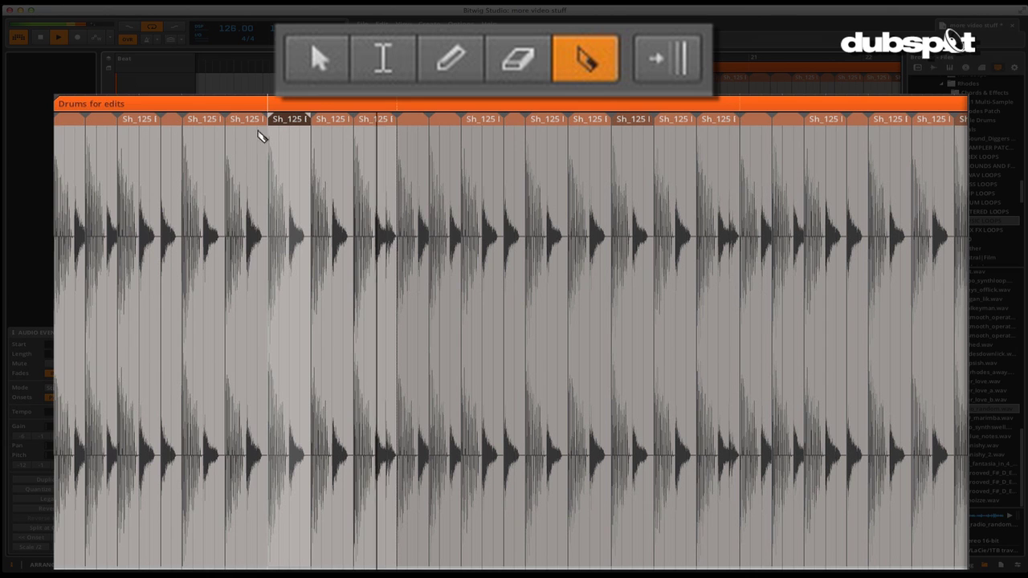
# Erase the second halves of the drum slices from 17.4 to 18.2, and move a time-selected group of slices half a beat earlier.
pyautogui.click(204, 165)
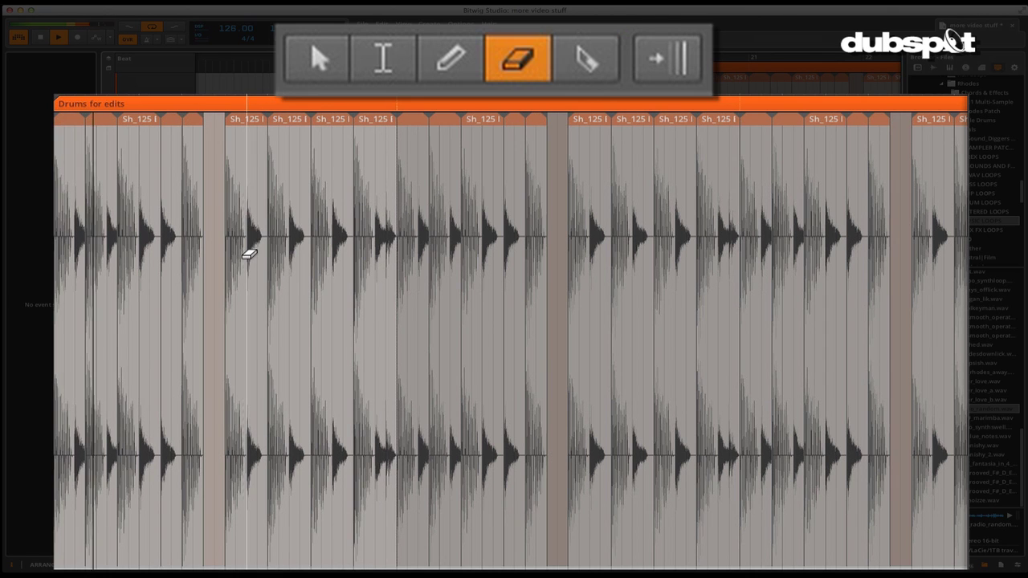
pyautogui.moveTo(249, 241); pyautogui.dragTo(271, 264)
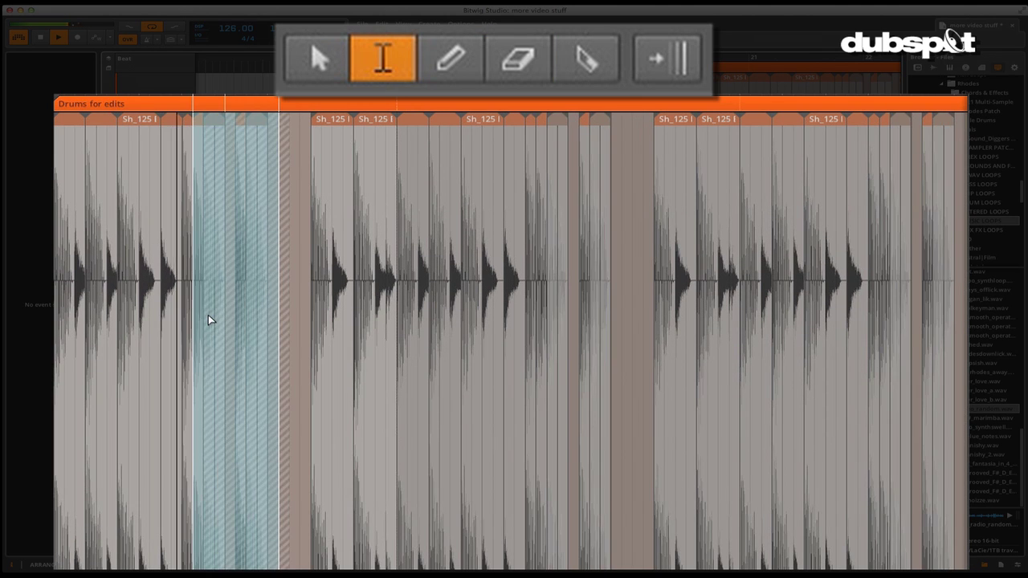
pyautogui.moveTo(208, 319); pyautogui.dragTo(208, 319)
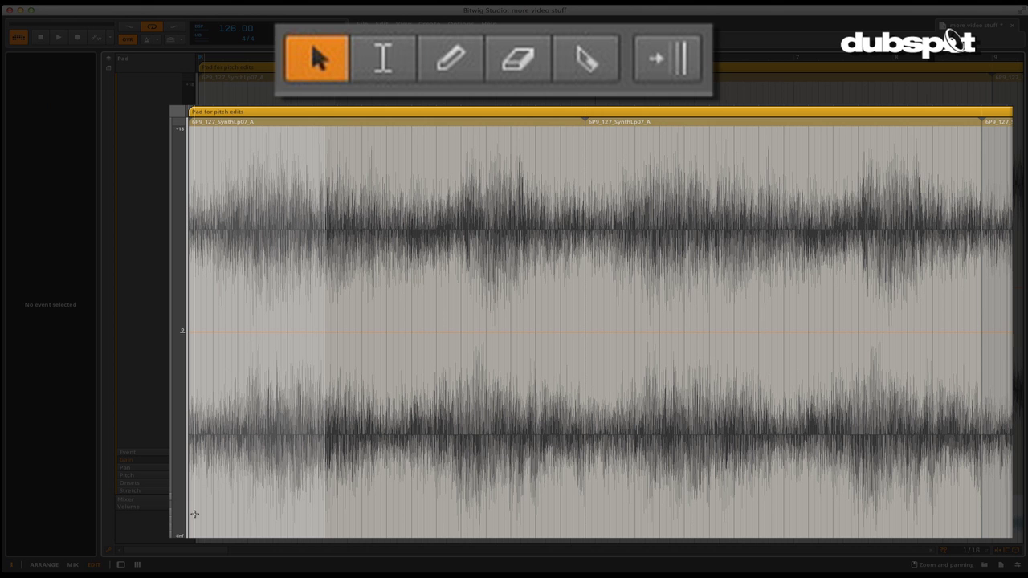
pyautogui.press('space')
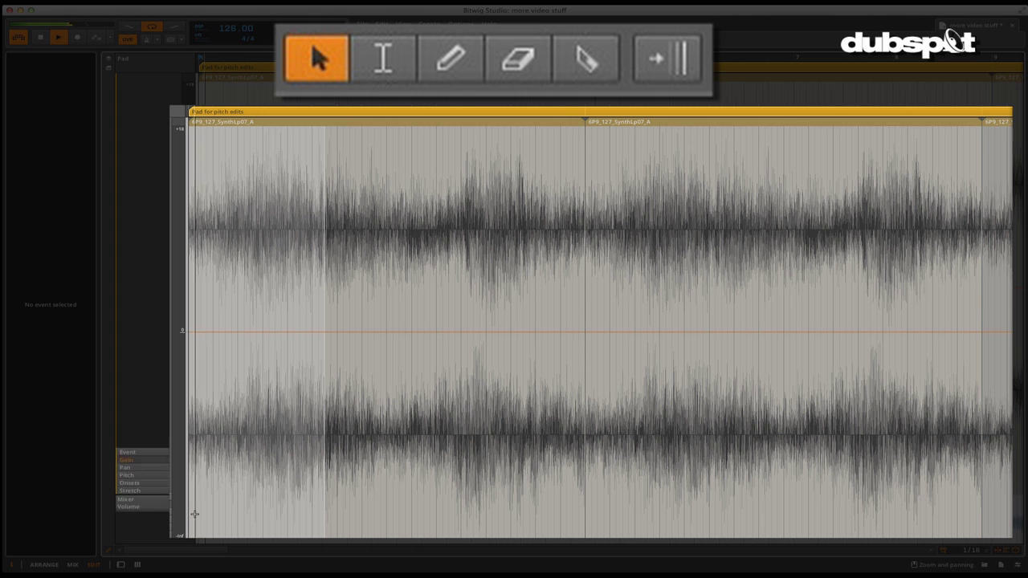
# Draw a gain fade-in at the start of the Pad for pitch edits clip with the Pen tool, and add stepped gain cuts.
pyautogui.press('3')
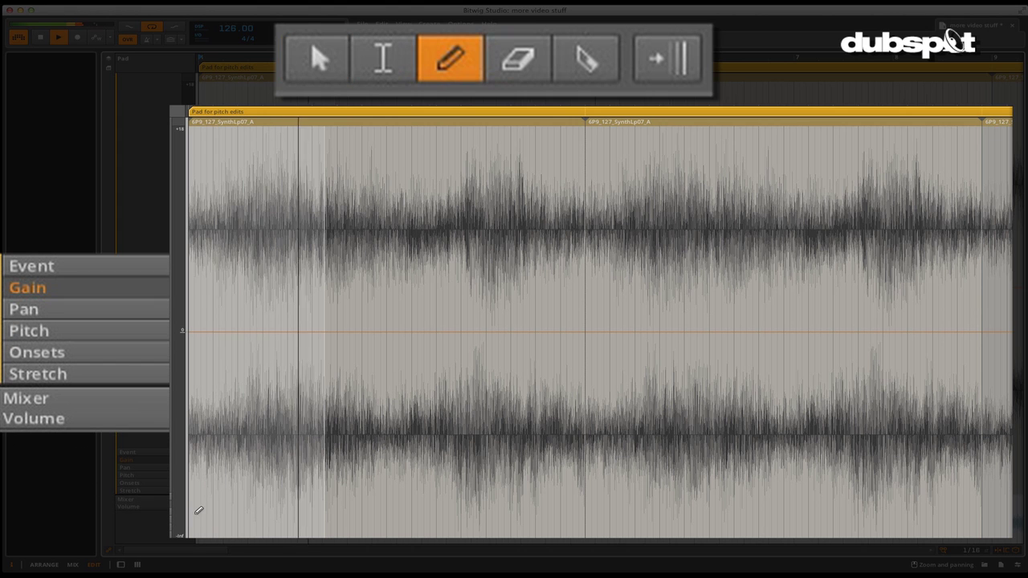
pyautogui.moveTo(194, 533)
pyautogui.mouseDown()
pyautogui.moveTo(255, 459)
pyautogui.moveTo(318, 342)
pyautogui.mouseUp()
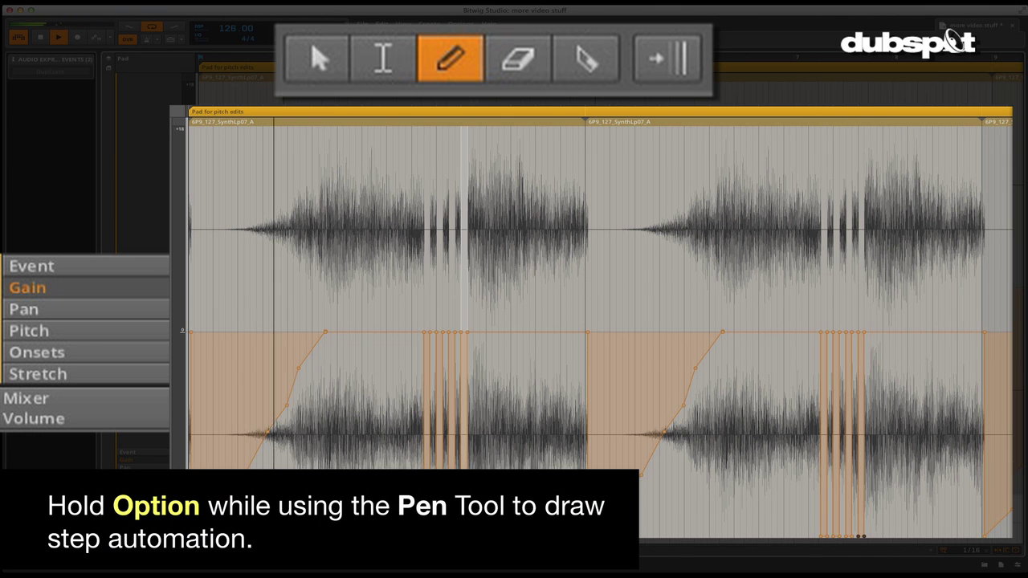
pyautogui.moveTo(464, 402); pyautogui.dragTo(478, 402)
pyautogui.moveTo(479, 534); pyautogui.dragTo(518, 535)
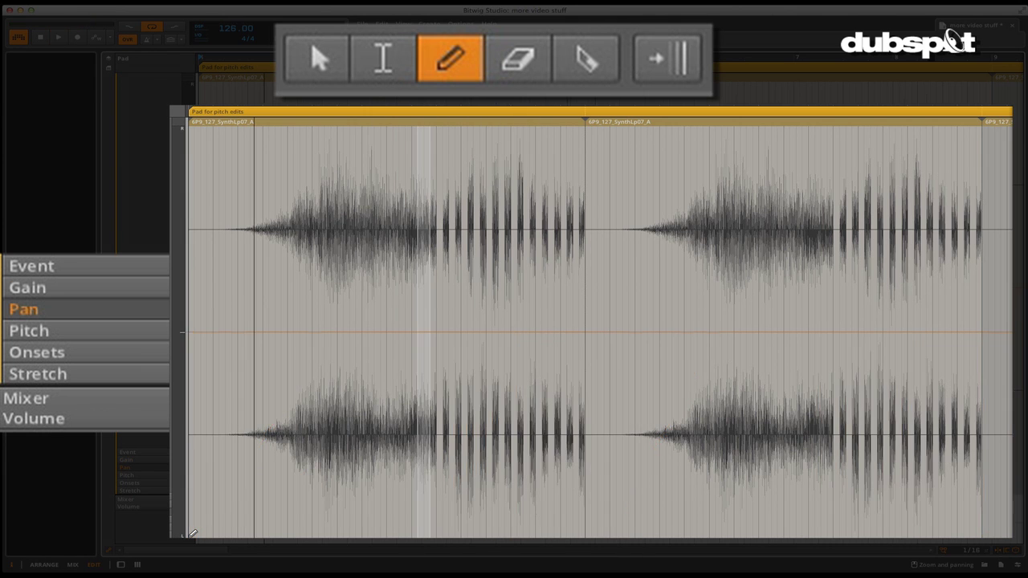
# Draw a pan sweep from one extreme to the other on the pad clip, followed by short pan steps alternating between both extremes.
pyautogui.moveTo(190, 535)
pyautogui.mouseDown()
pyautogui.moveTo(296, 435)
pyautogui.moveTo(338, 344)
pyautogui.moveTo(428, 108)
pyautogui.mouseUp()
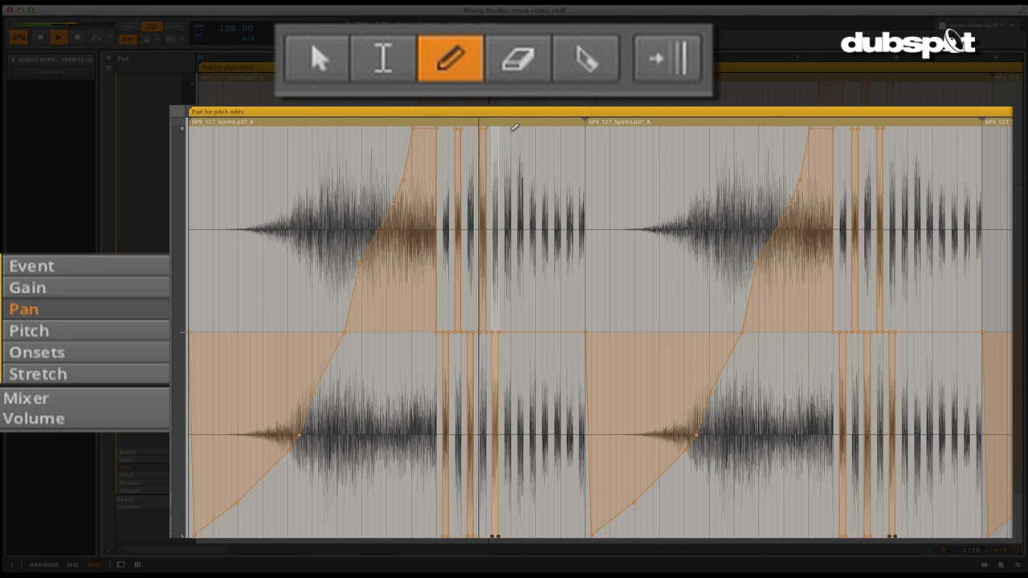
pyautogui.moveTo(504, 128); pyautogui.dragTo(509, 129)
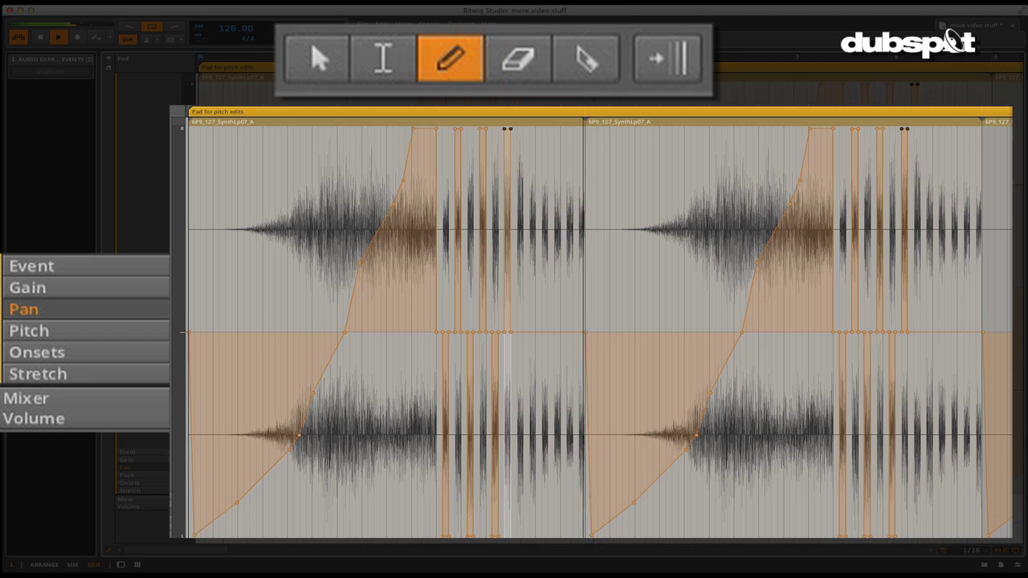
pyautogui.moveTo(519, 535); pyautogui.dragTo(523, 535)
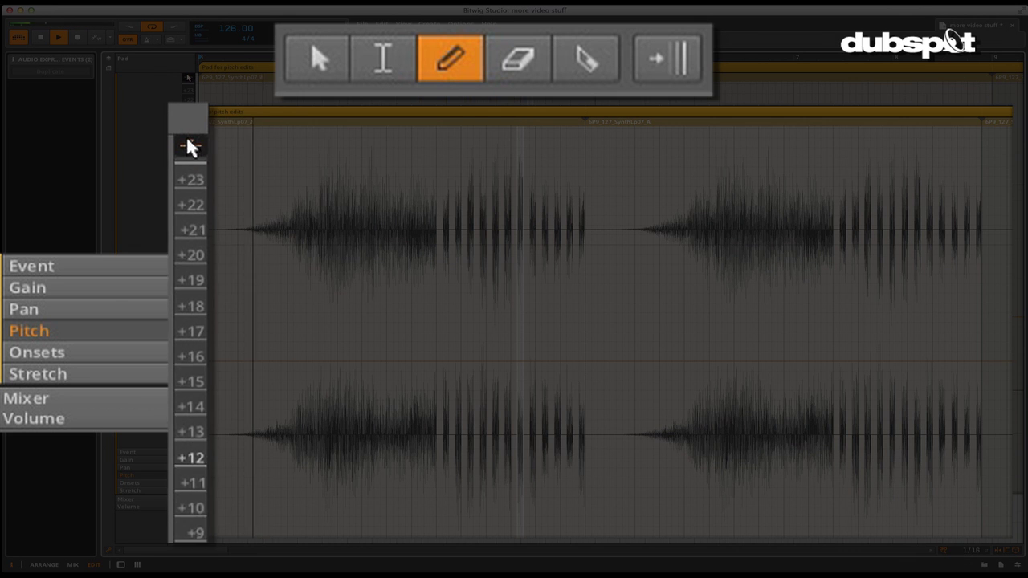
# Switch the semitone snapping of the pad clip's pitch expression off and on again.
pyautogui.moveTo(191, 147); pyautogui.dragTo(190, 319)
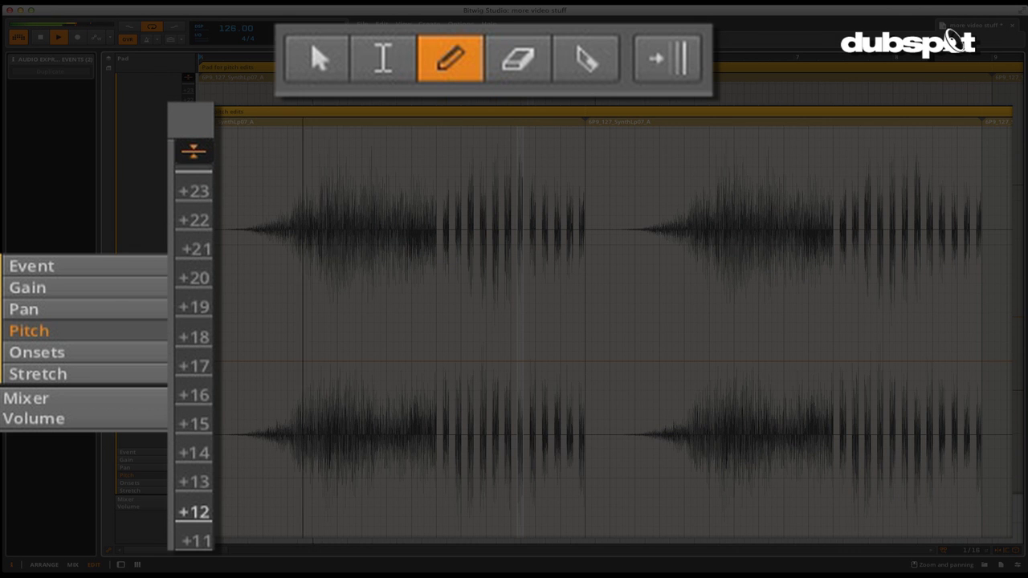
pyautogui.click(200, 160)
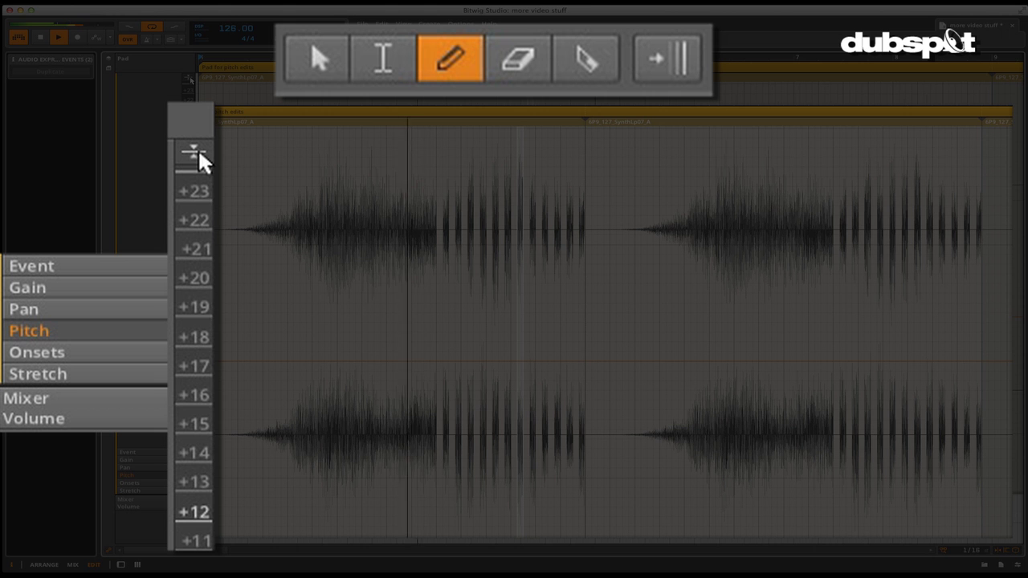
pyautogui.click(200, 160)
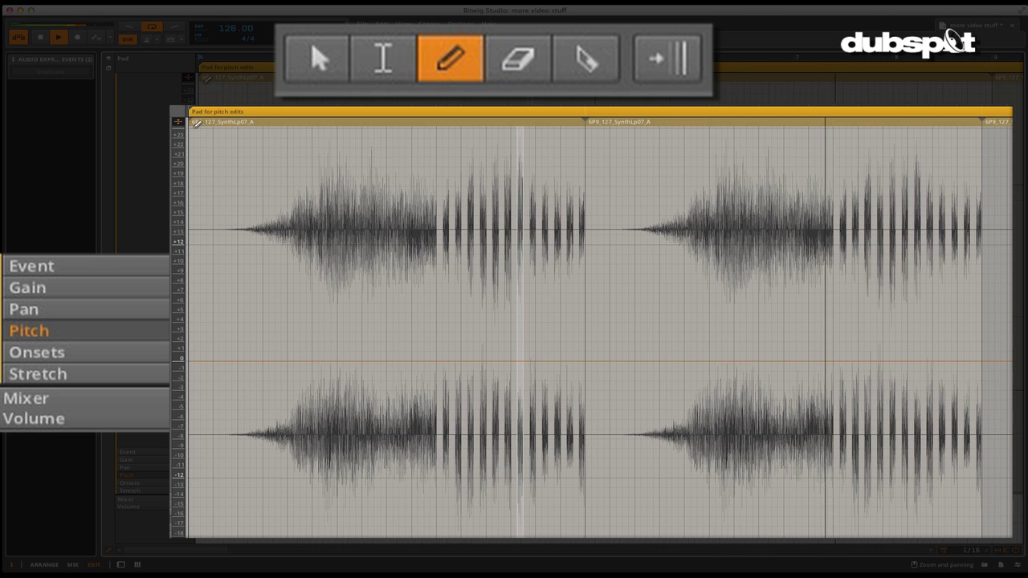
# Draw a falling pitch curve from +24 to 0 at the pad clip's start, and add pitch steps at +12 and +24 near the event's end.
pyautogui.moveTo(193, 122)
pyautogui.mouseDown()
pyautogui.moveTo(241, 170)
pyautogui.moveTo(302, 263)
pyautogui.moveTo(330, 361)
pyautogui.mouseUp()
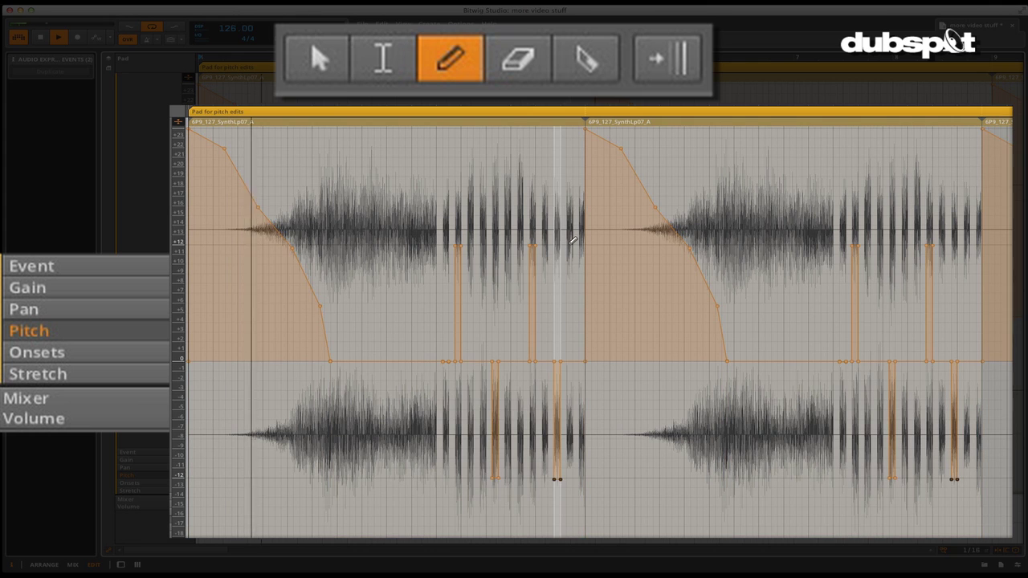
pyautogui.click(570, 245)
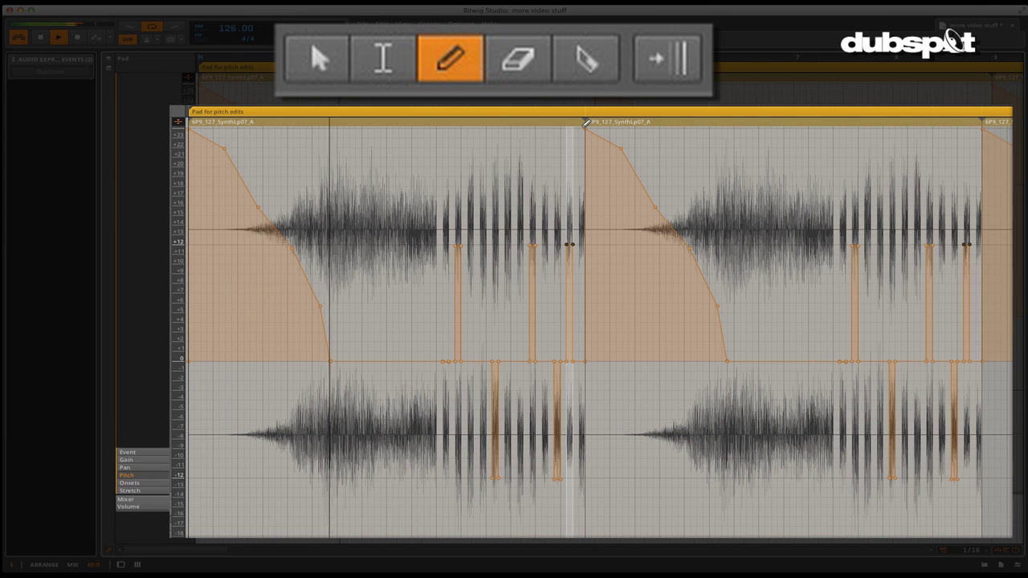
pyautogui.click(581, 129)
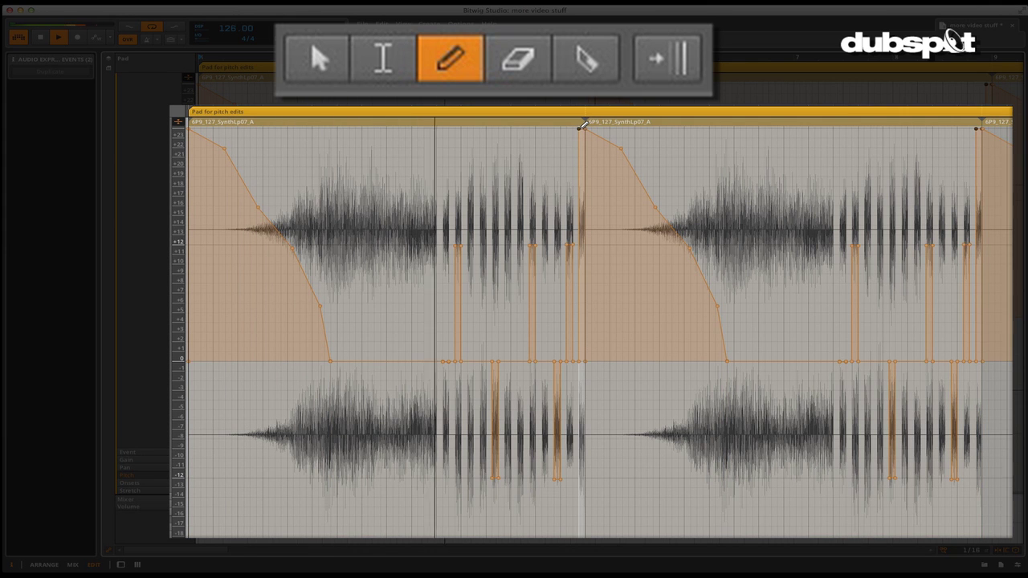
pyautogui.moveTo(582, 125); pyautogui.dragTo(571, 127)
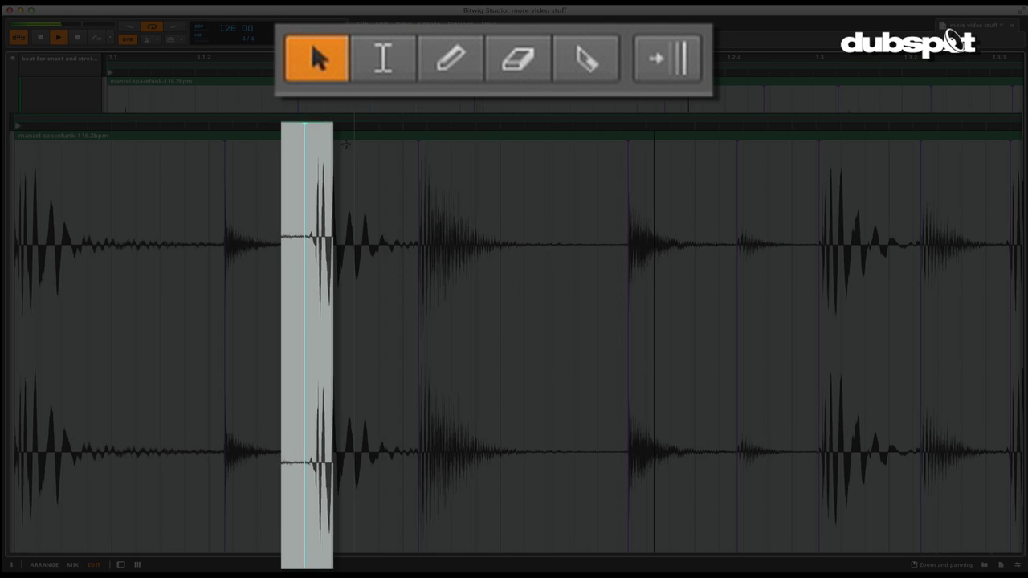
# Move the onset marker before the second kick of the manzel-spacefunk-116.2bpm event closer to its transient.
pyautogui.moveTo(302, 116)
pyautogui.mouseDown()
pyautogui.moveTo(388, 124)
pyautogui.moveTo(386, 136)
pyautogui.moveTo(303, 159)
pyautogui.moveTo(308, 150)
pyautogui.moveTo(352, 159)
pyautogui.mouseUp()
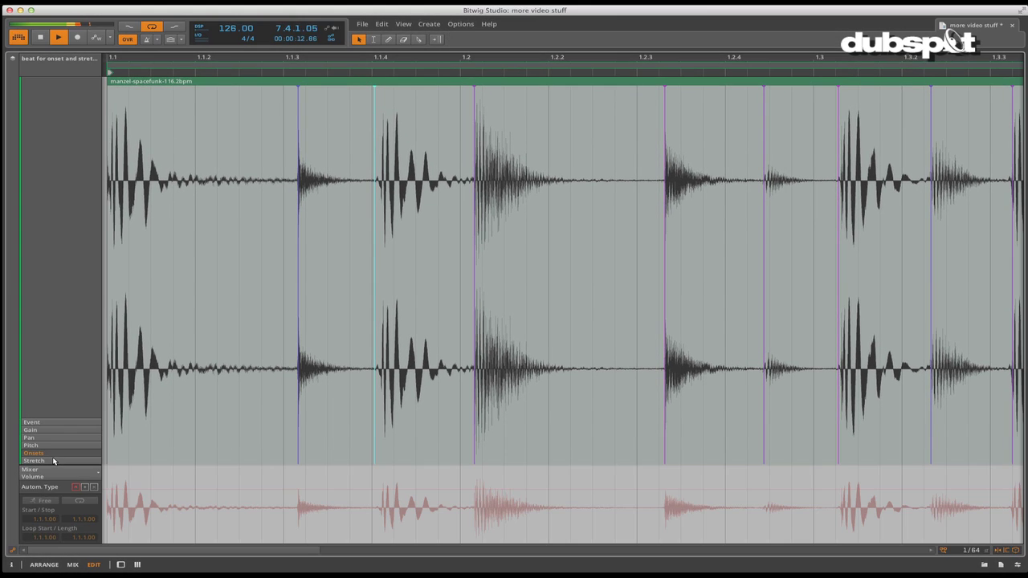
# Add stretch markers to the manzel-spacefunk-116.2bpm event at 1.1.3 and the next two hits, aligning those hits' onsets to 1.1.4 and 1.2.
pyautogui.click(50, 461)
pyautogui.press('space')
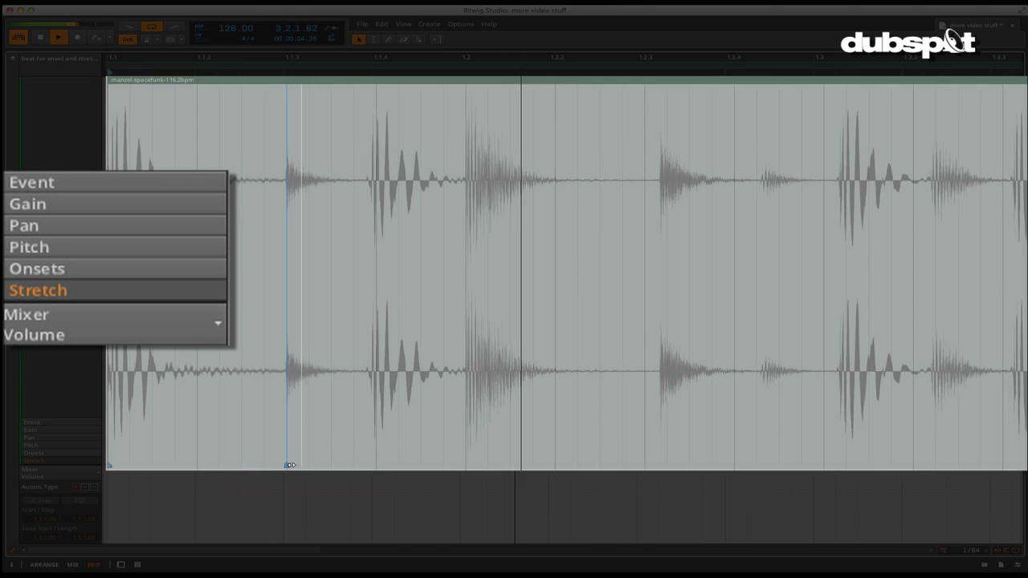
pyautogui.click(334, 515)
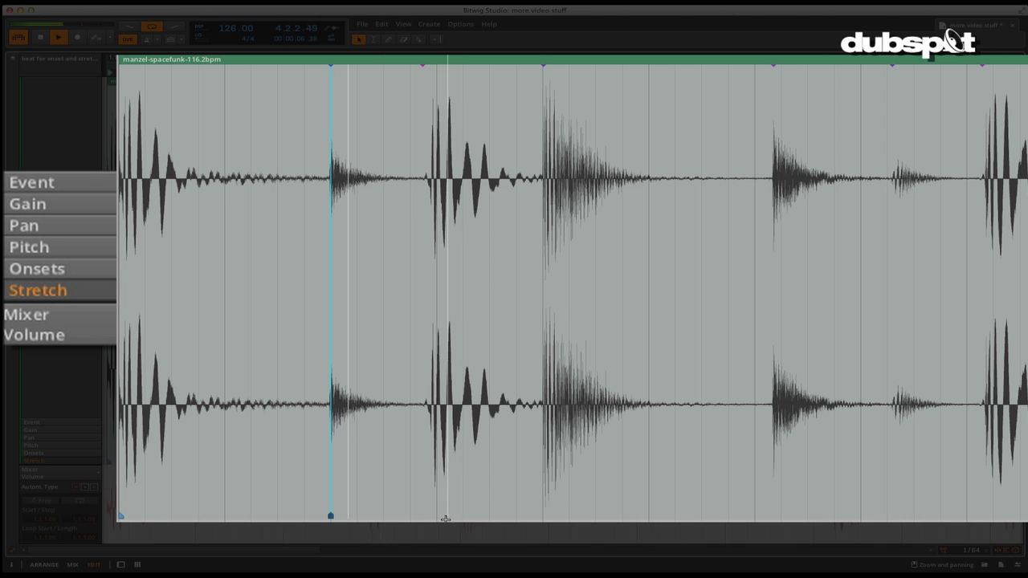
pyautogui.moveTo(424, 517); pyautogui.dragTo(438, 518)
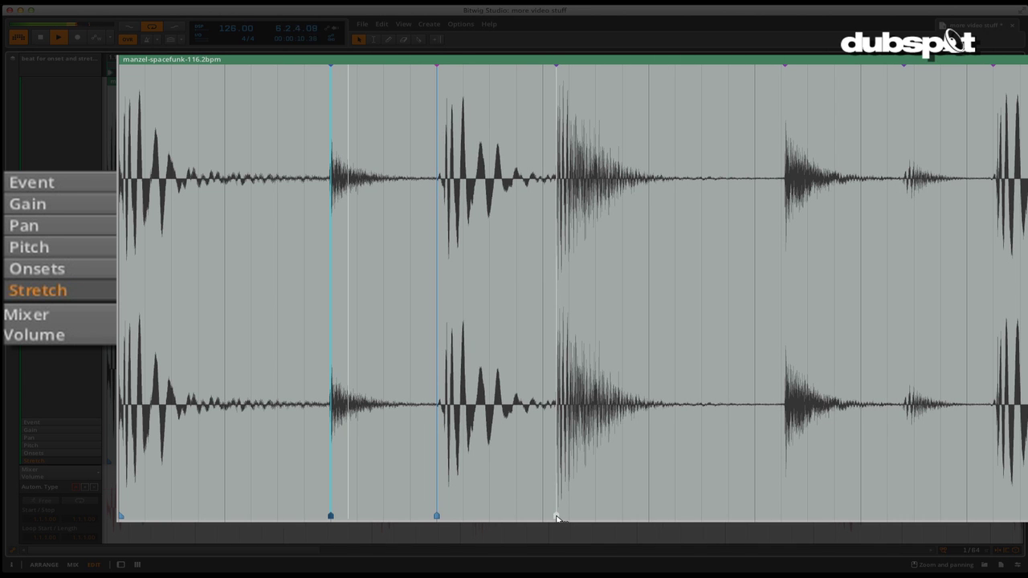
pyautogui.moveTo(558, 518); pyautogui.dragTo(543, 518)
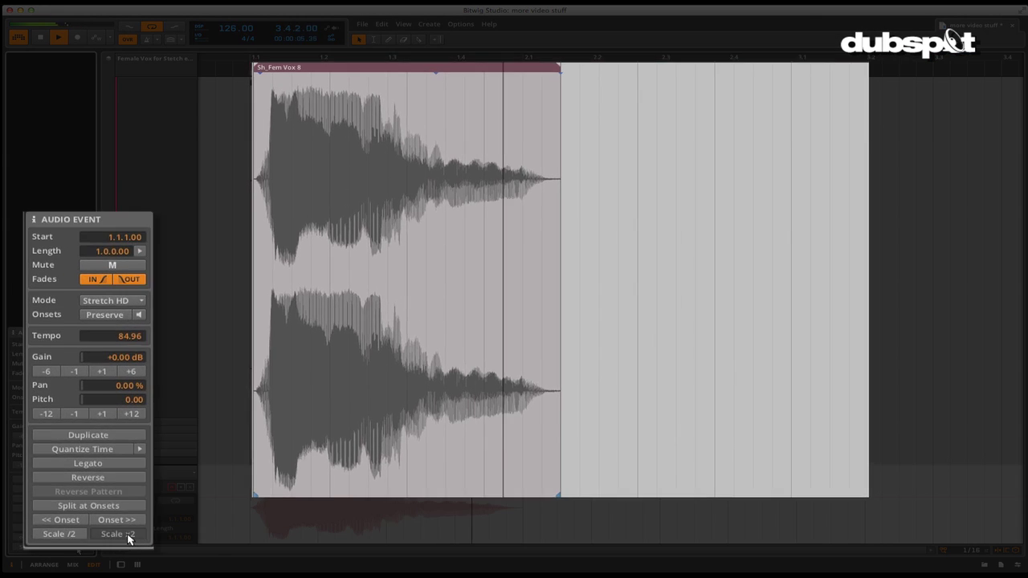
# Scale the Sh_Fem Vox 8 event to double its length, and try raising its pitch in semitone steps.
pyautogui.click(78, 547)
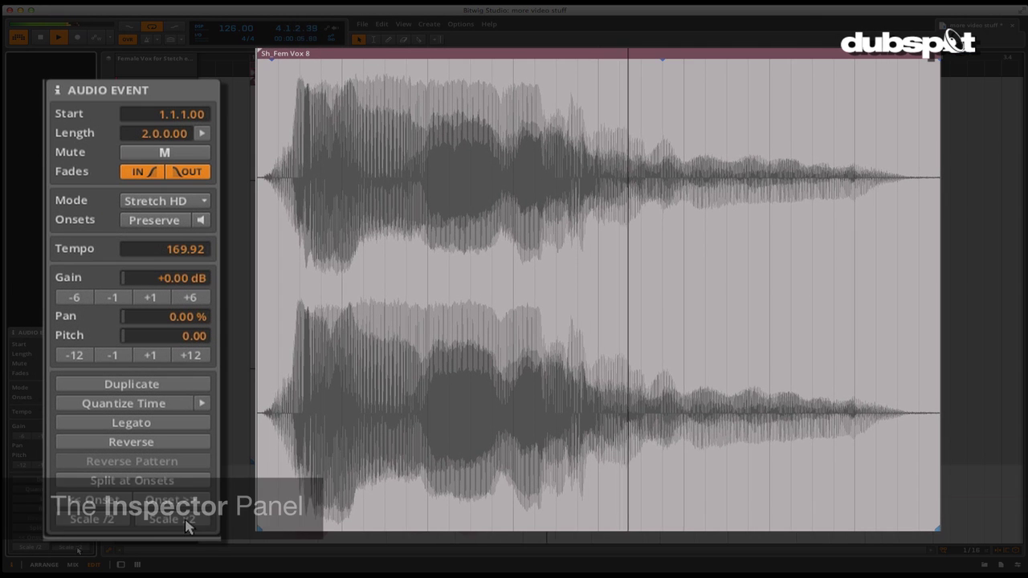
pyautogui.click(149, 355)
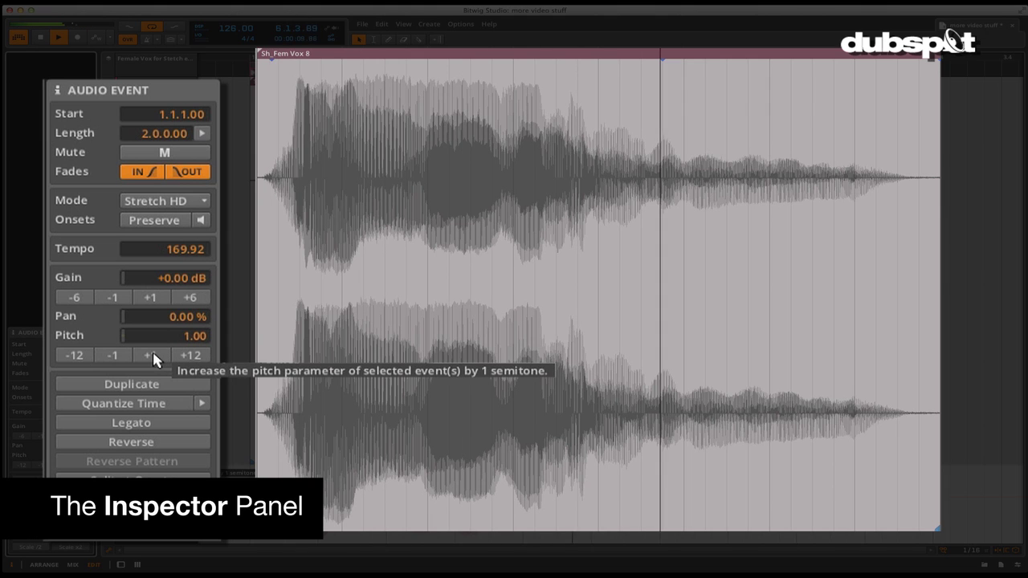
pyautogui.click(149, 355)
pyautogui.click(149, 355)
pyautogui.click(149, 355)
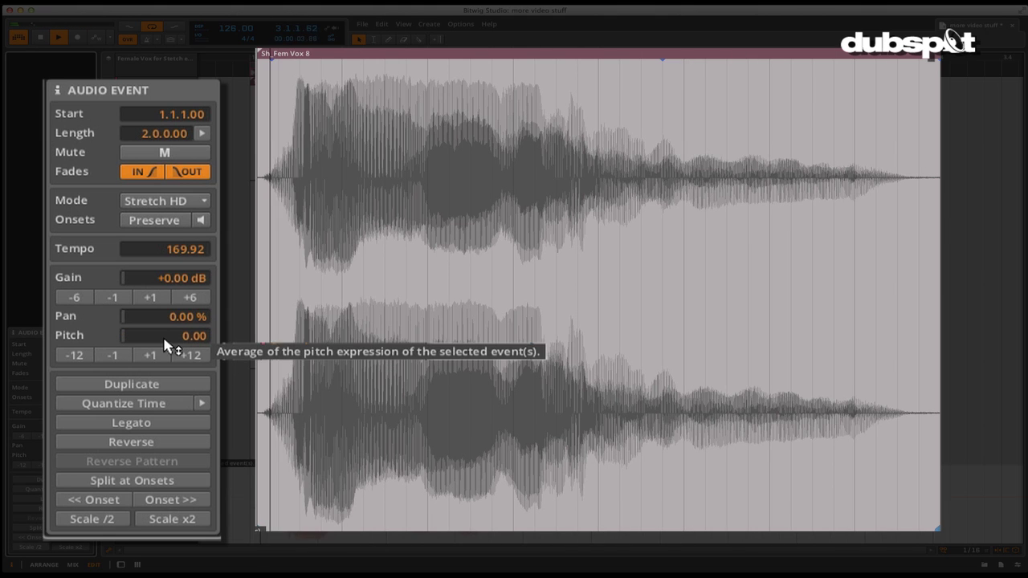
# Set the pitch of the Sh_Fem Vox 8 event to -5 semitones.
pyautogui.doubleClick(163, 338)
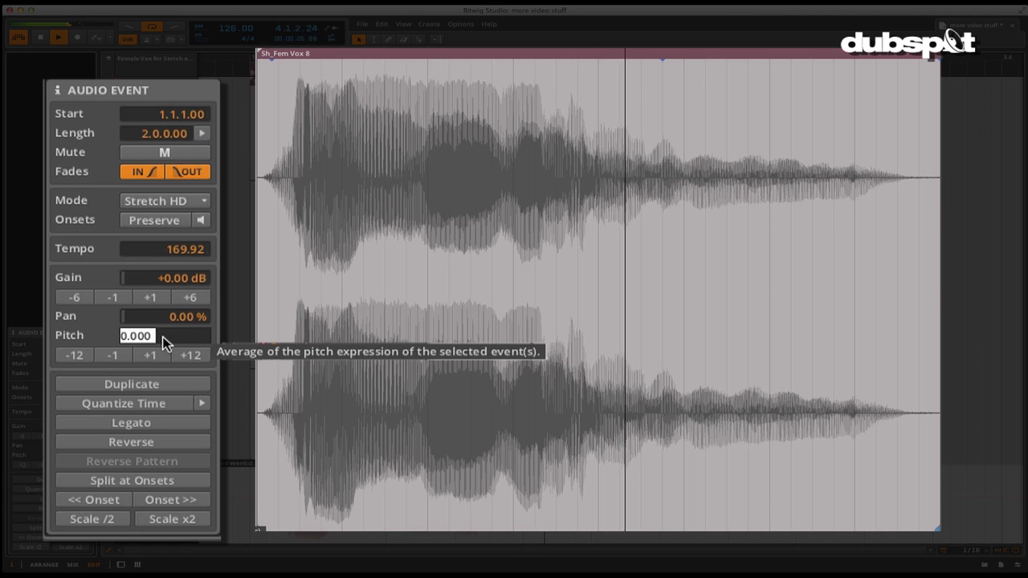
pyautogui.write('-5')
pyautogui.press('Return')
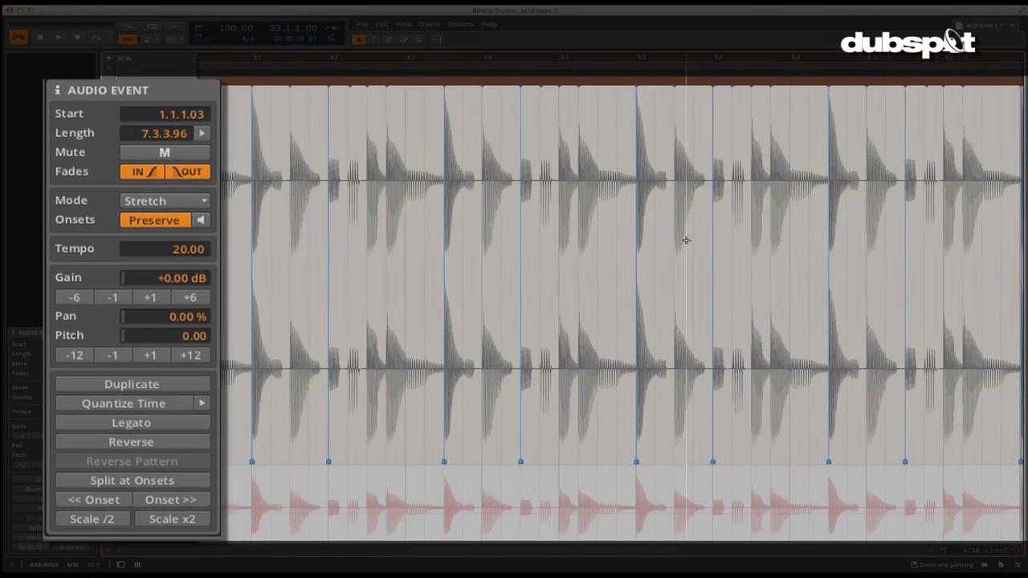
# Mute the Freeze 303 b-bounce-1 event and unmute it again.
pyautogui.hscroll(-8, 686, 240)
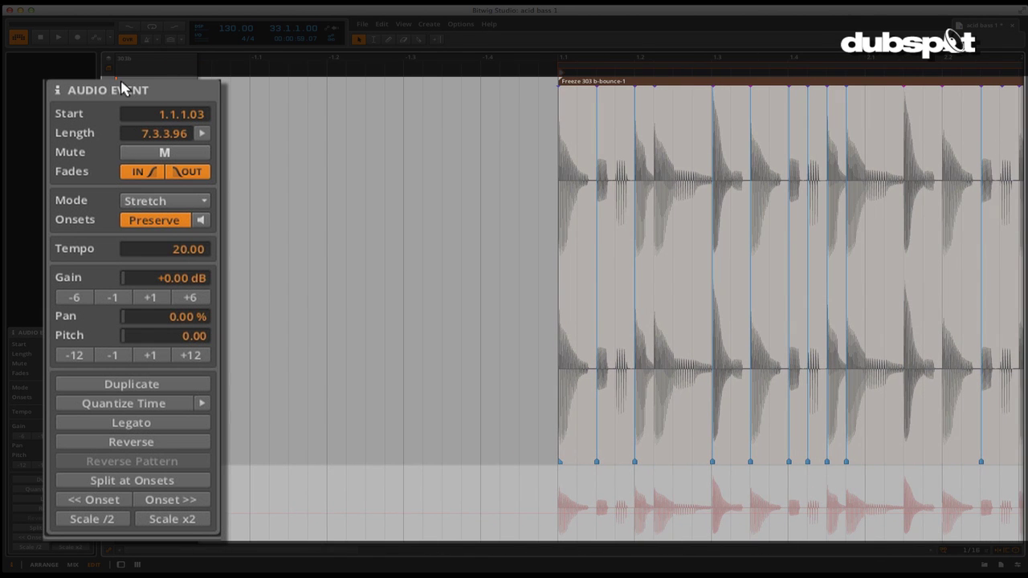
pyautogui.click(13, 564)
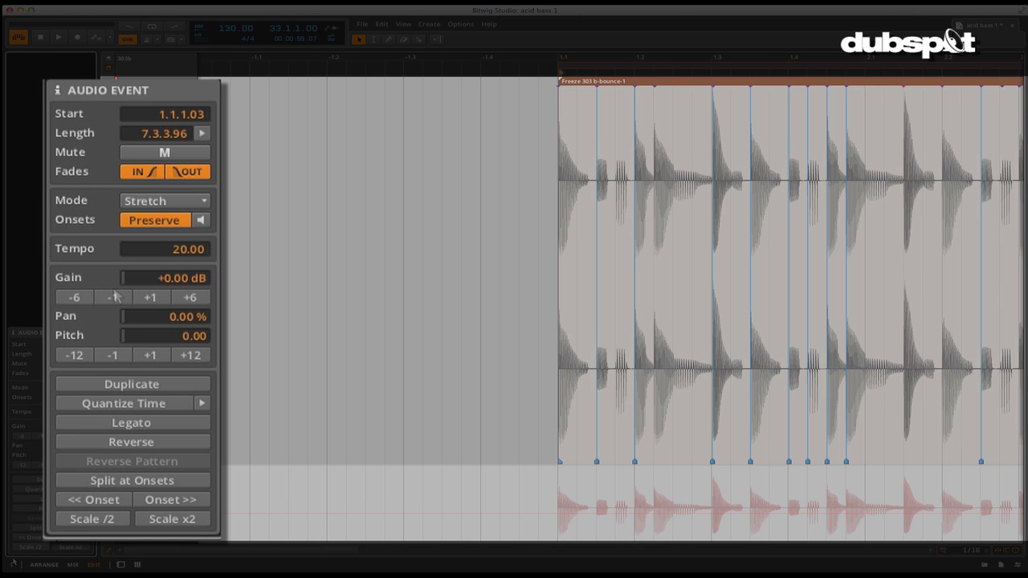
pyautogui.click(164, 154)
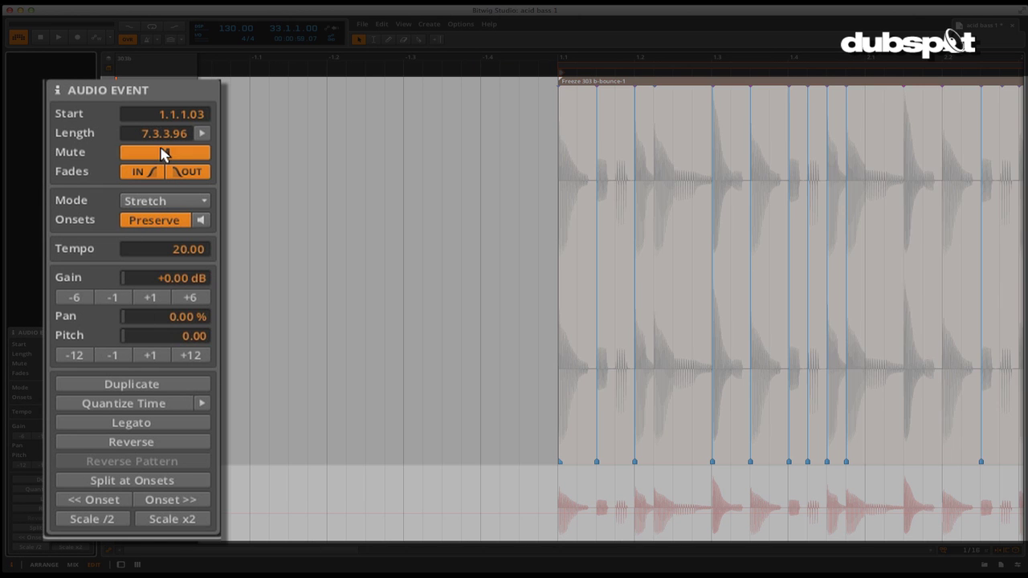
pyautogui.click(163, 154)
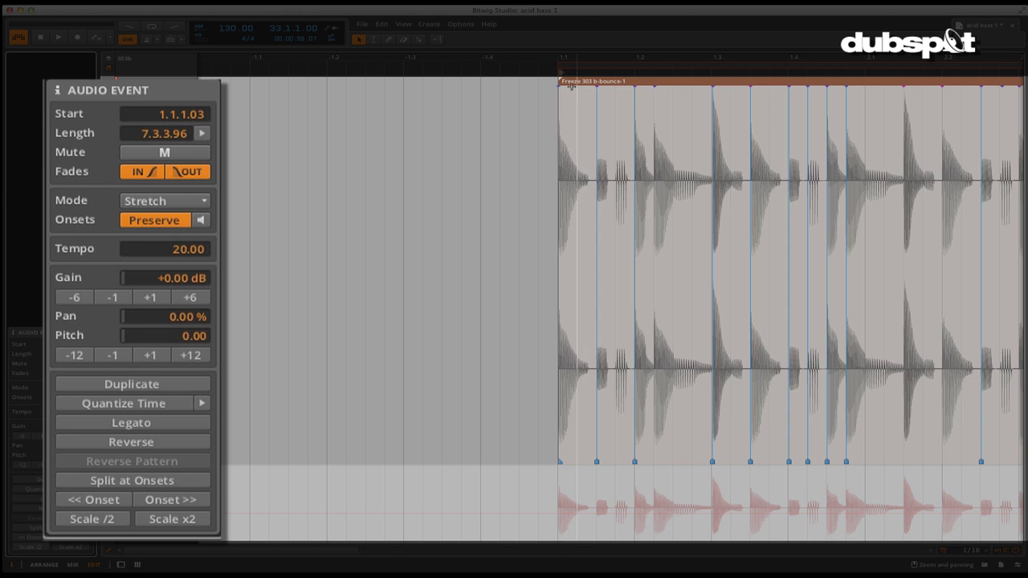
# Examine the playback mode options available for the Freeze 303 b-bounce-1 event.
pyautogui.moveTo(551, 82); pyautogui.dragTo(656, 118)
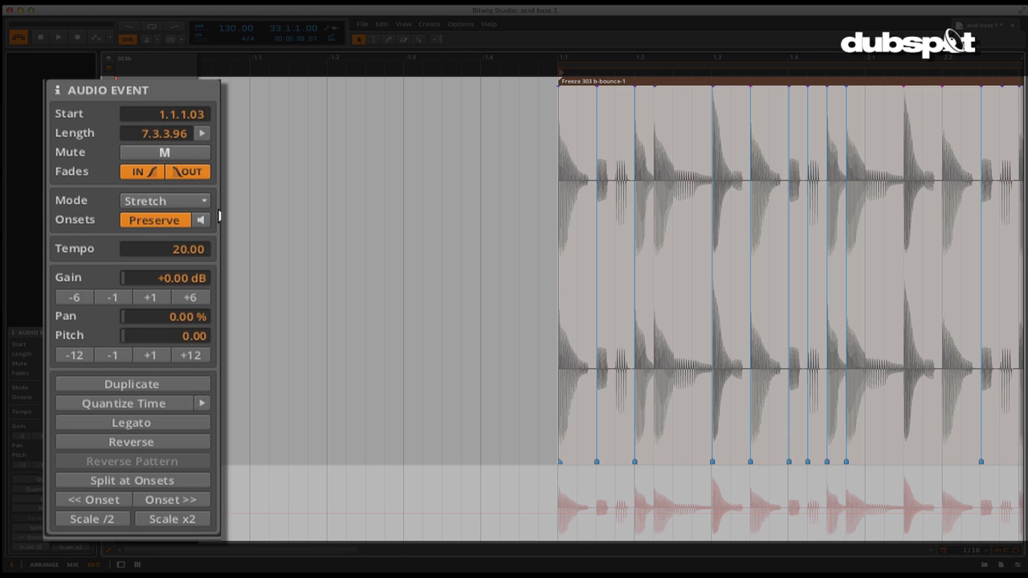
pyautogui.click(159, 178)
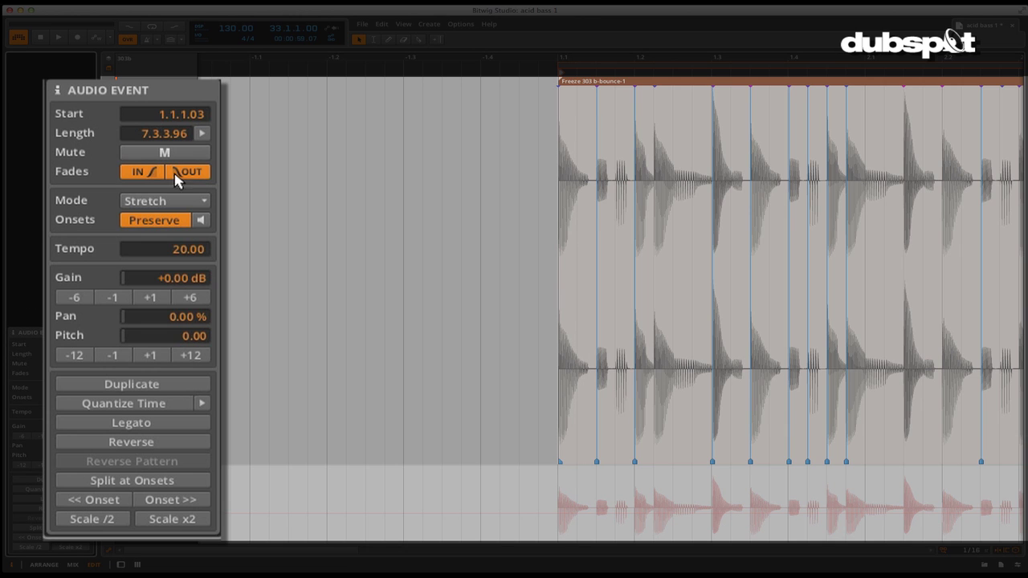
pyautogui.click(162, 202)
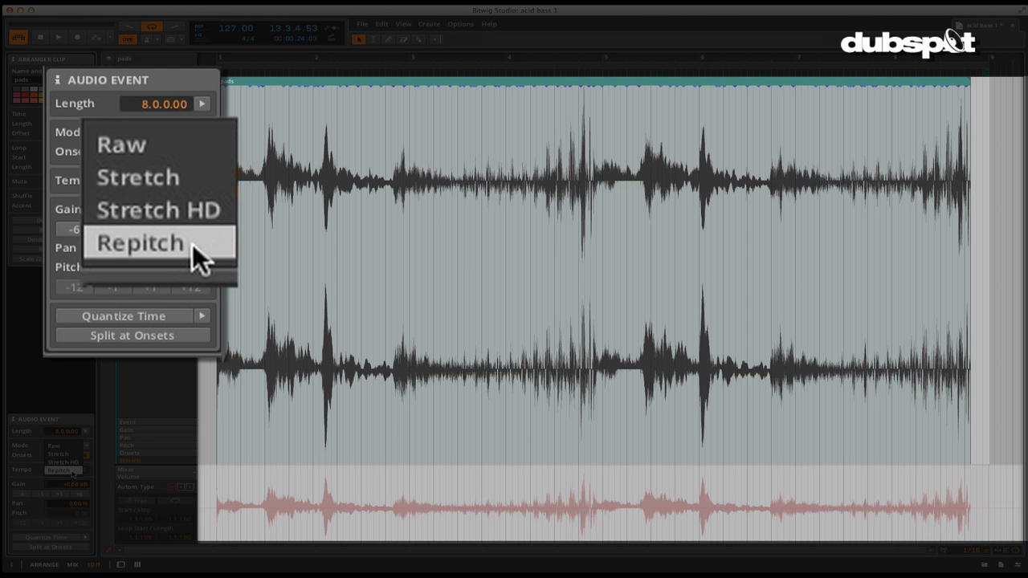
pyautogui.click(192, 245)
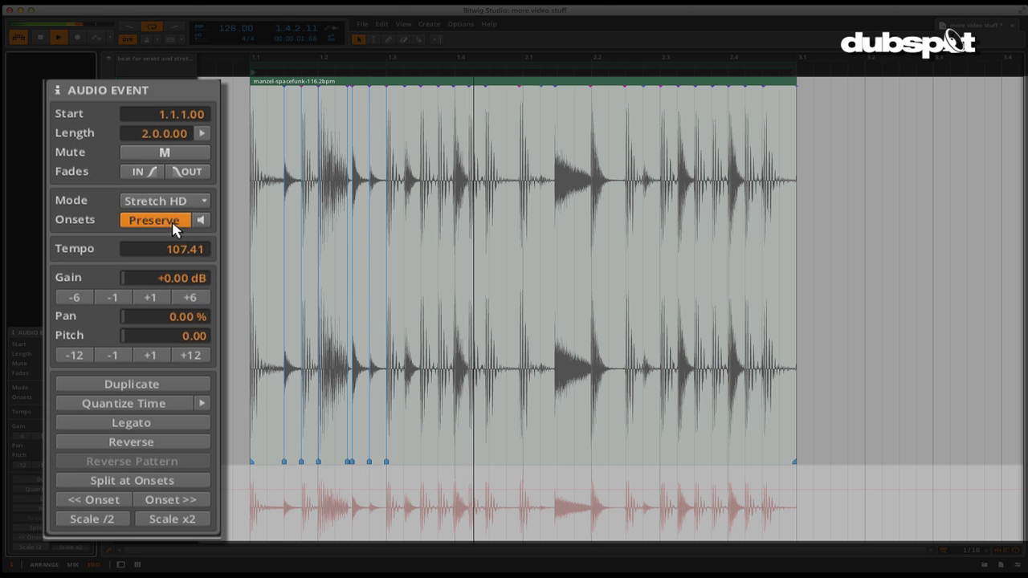
# Switch onset preservation off and back on for the manzel-spacefunk-116.2bpm event, and enable the audible onset preview.
pyautogui.click(172, 225)
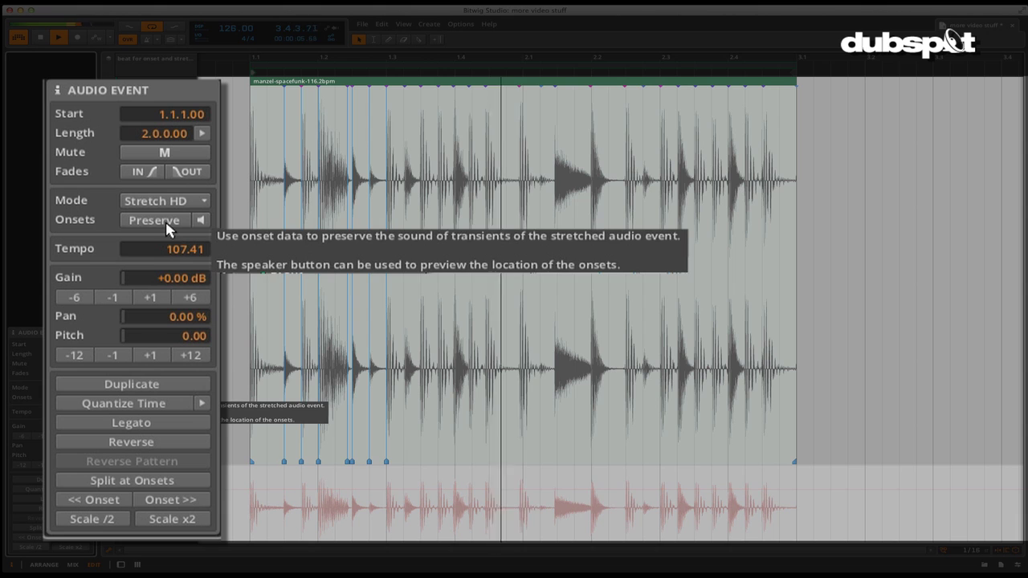
pyautogui.click(171, 228)
pyautogui.click(200, 221)
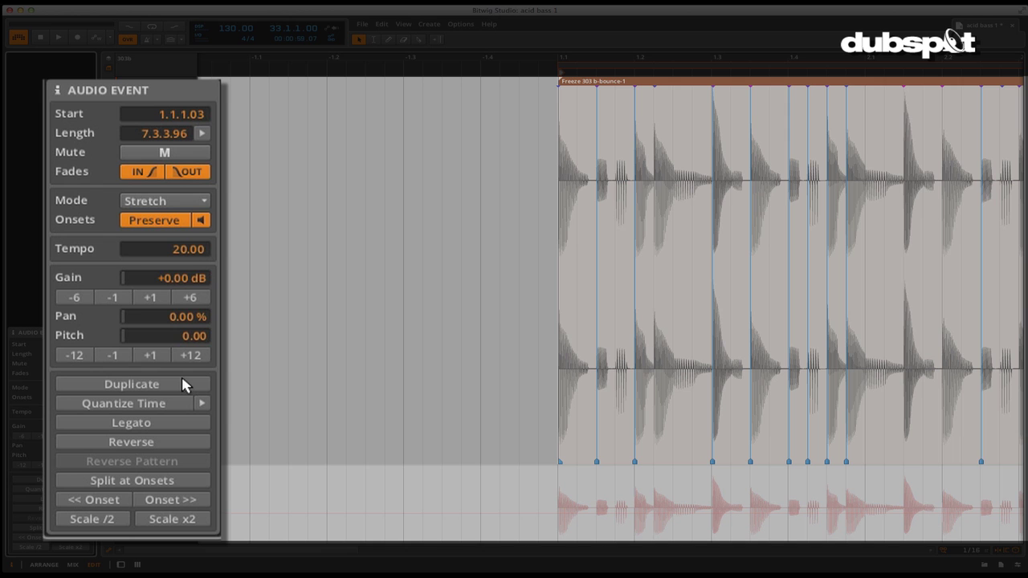
# Split the Freeze 303 b-bounce-1 event into slices at its onset markers.
pyautogui.click(120, 480)
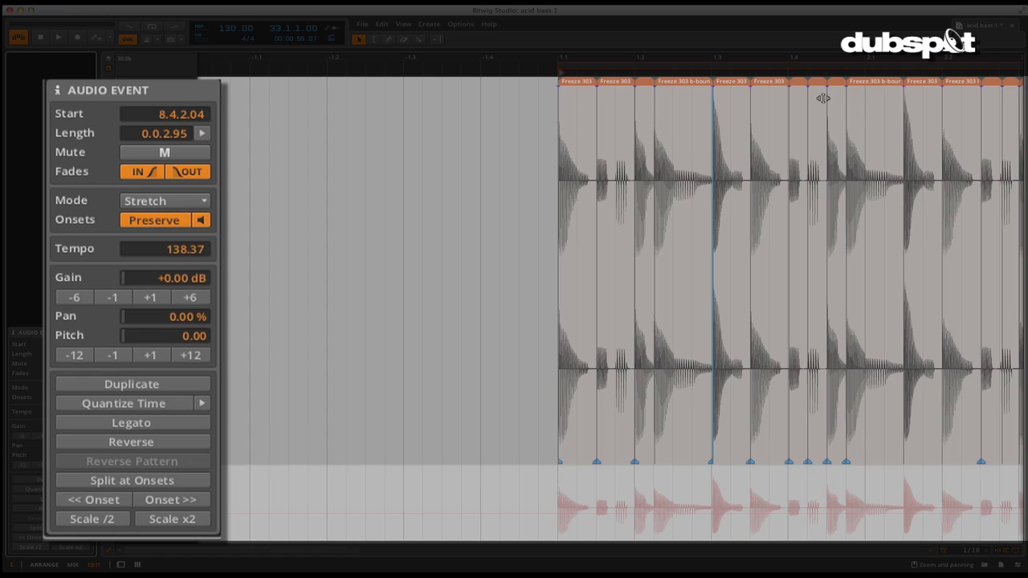
pyautogui.hscroll(10, 824, 98)
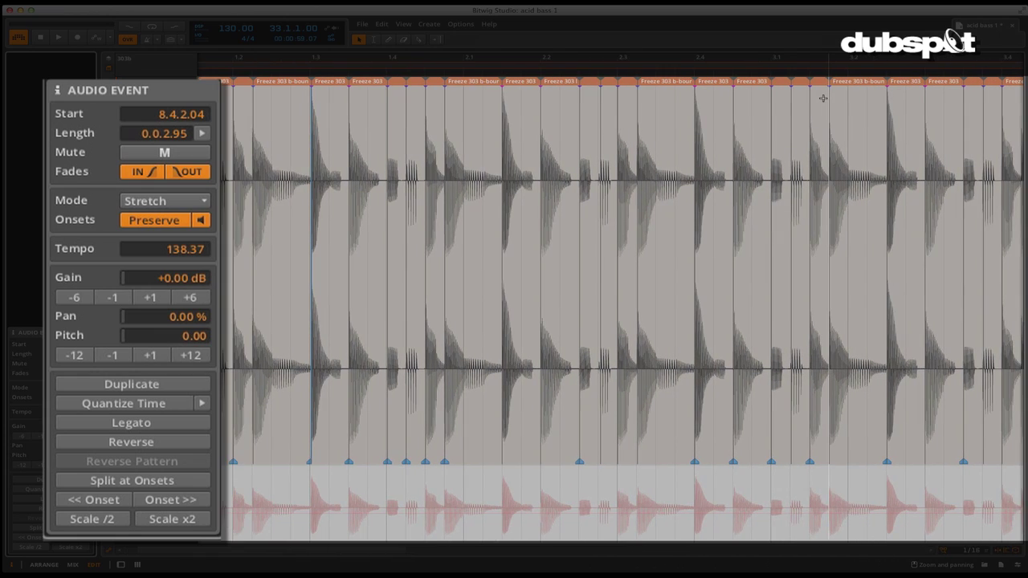
pyautogui.scroll(-3, 824, 98)
pyautogui.scroll(-5, 821, 98)
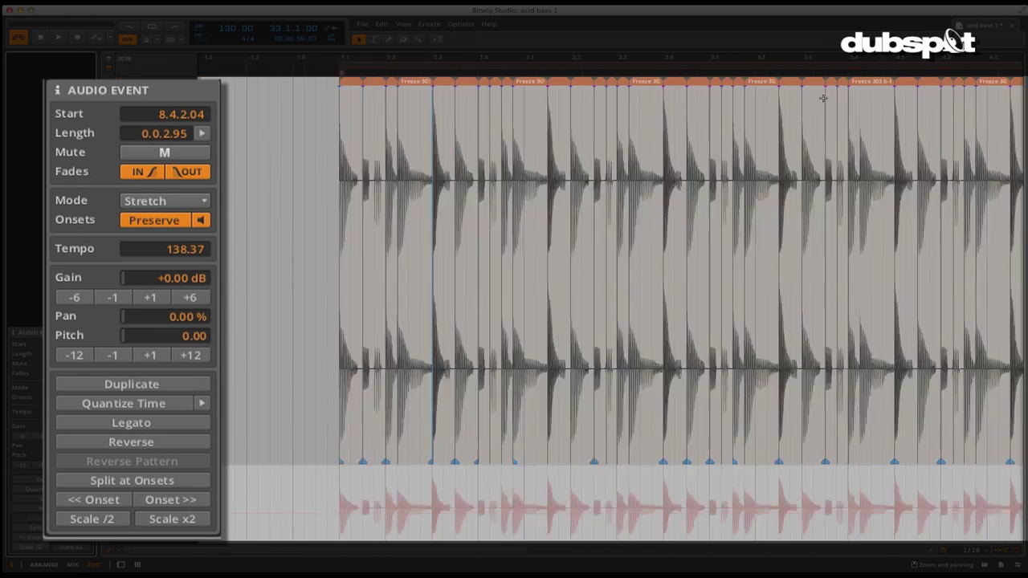
pyautogui.hscroll(3, 823, 98)
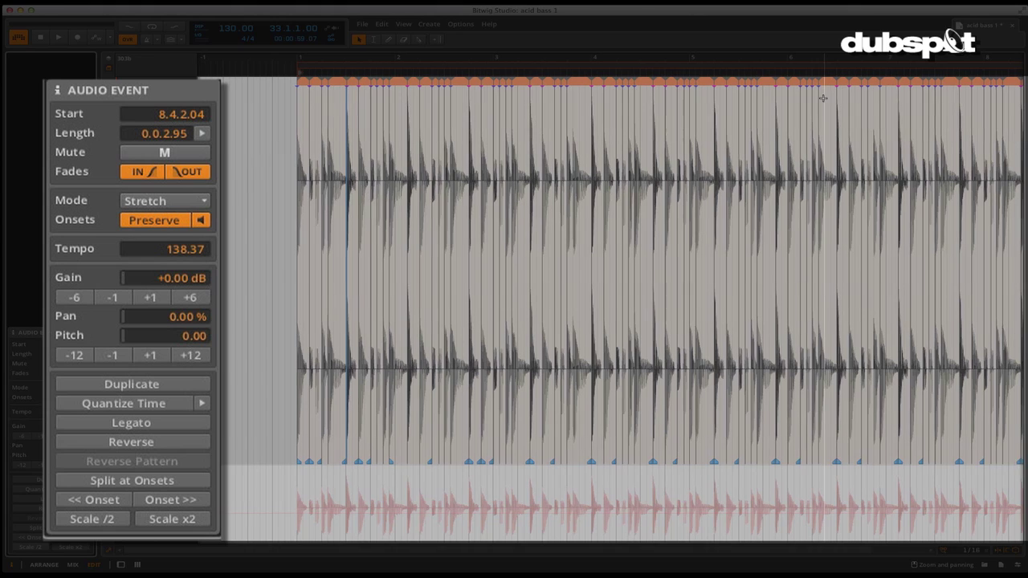
pyautogui.scroll(5, 243, 77)
# Reverse the first slice of the split Freeze 303 b-bounce-1 event.
pyautogui.moveTo(243, 77)
pyautogui.mouseDown()
pyautogui.moveTo(234, 75)
pyautogui.moveTo(250, 74)
pyautogui.mouseUp()
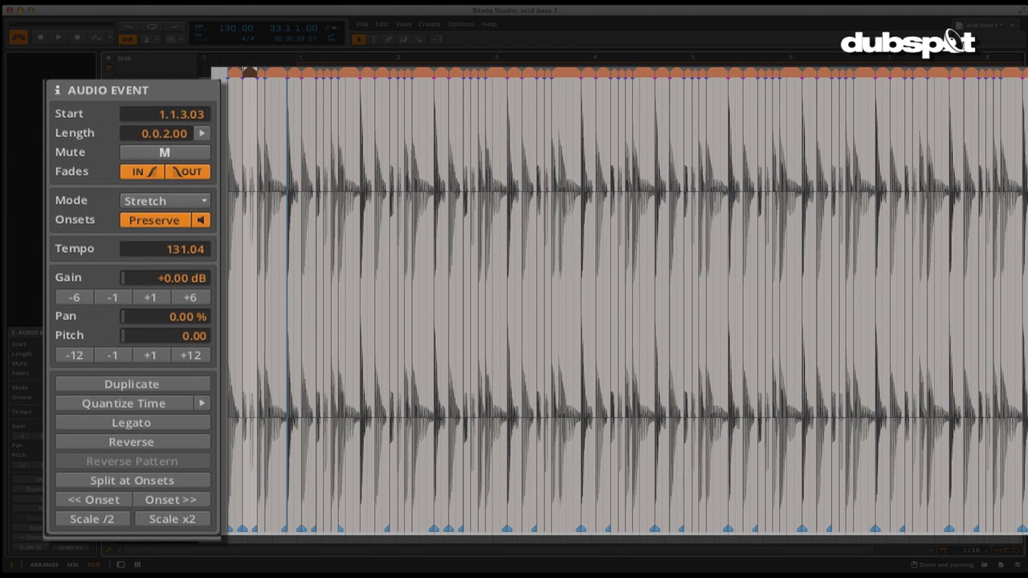
pyautogui.click(238, 75)
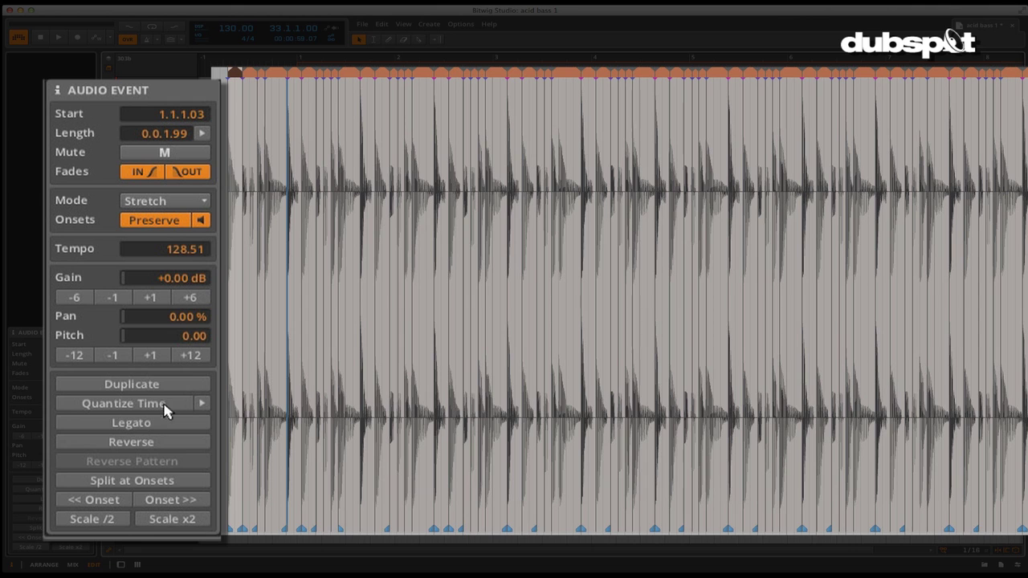
pyautogui.click(125, 443)
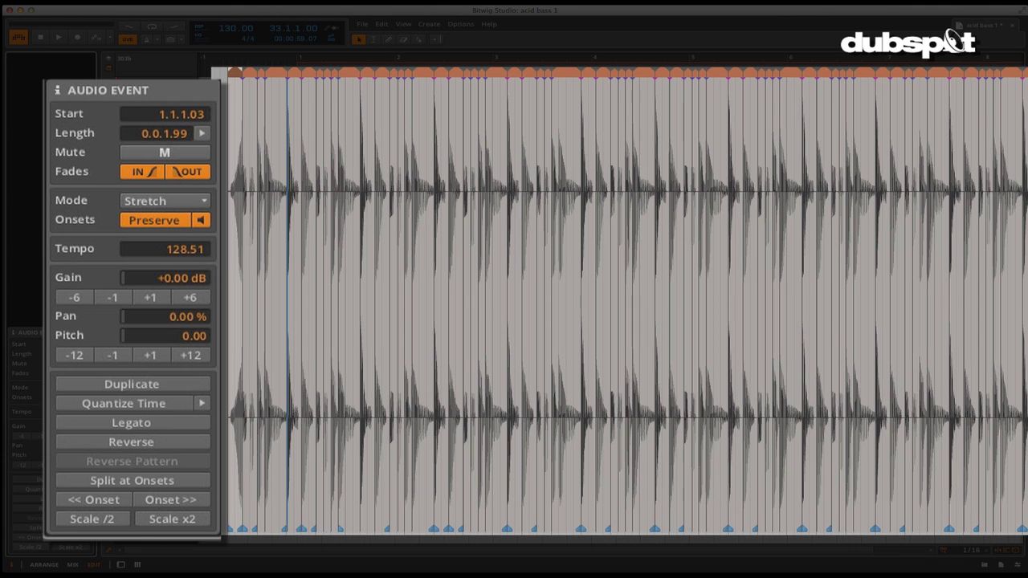
# Choose the Stretch mode for the Freeze 303 slice starting at 1.2.2.04.
pyautogui.click(276, 76)
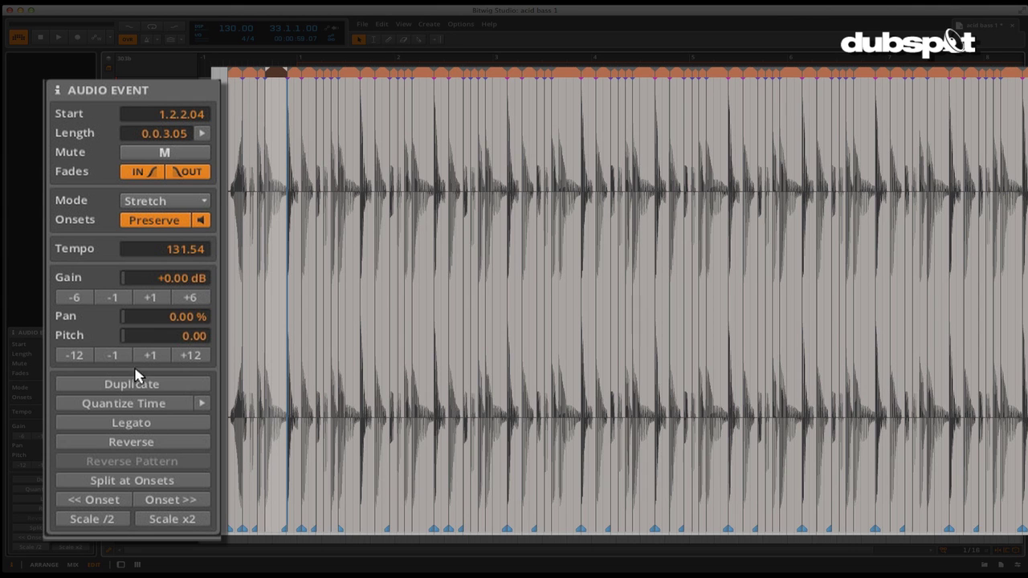
pyautogui.click(178, 203)
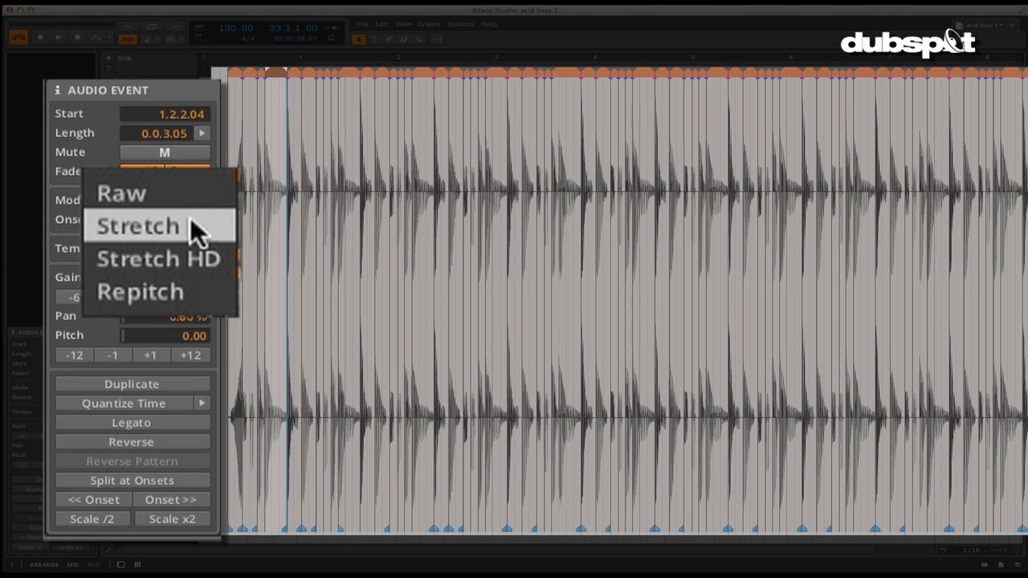
pyautogui.click(173, 225)
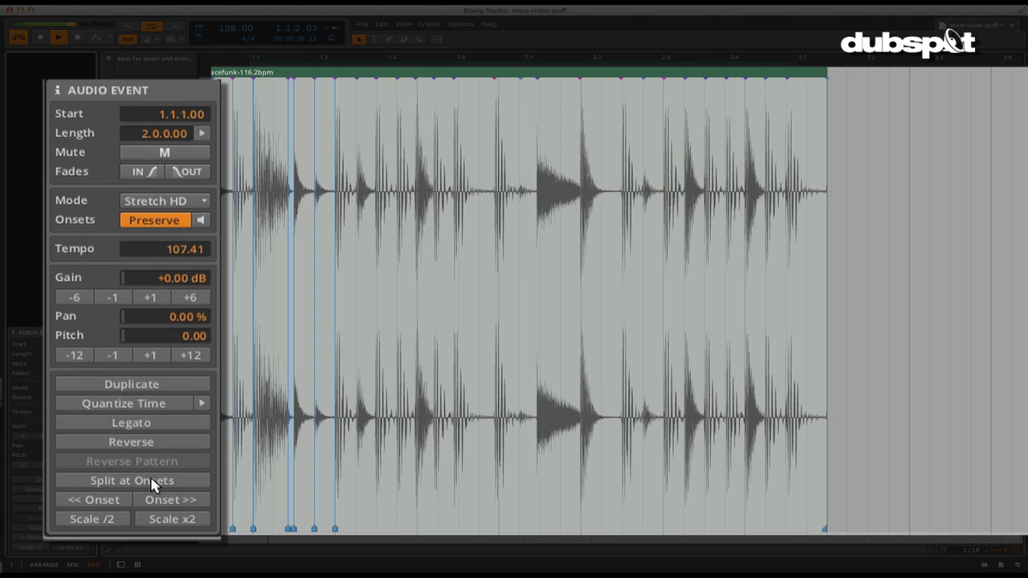
# Split the manzel-spacefunk-116.2bpm event at its onsets during playback, and reverse the slice starting at 1.1.4.00.
pyautogui.click(154, 480)
pyautogui.press('space')
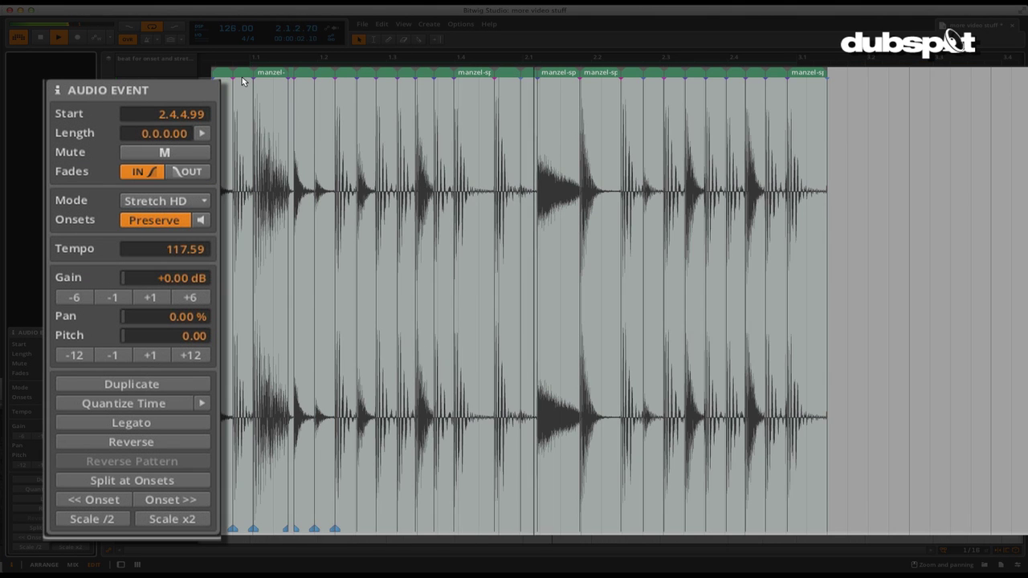
pyautogui.click(251, 91)
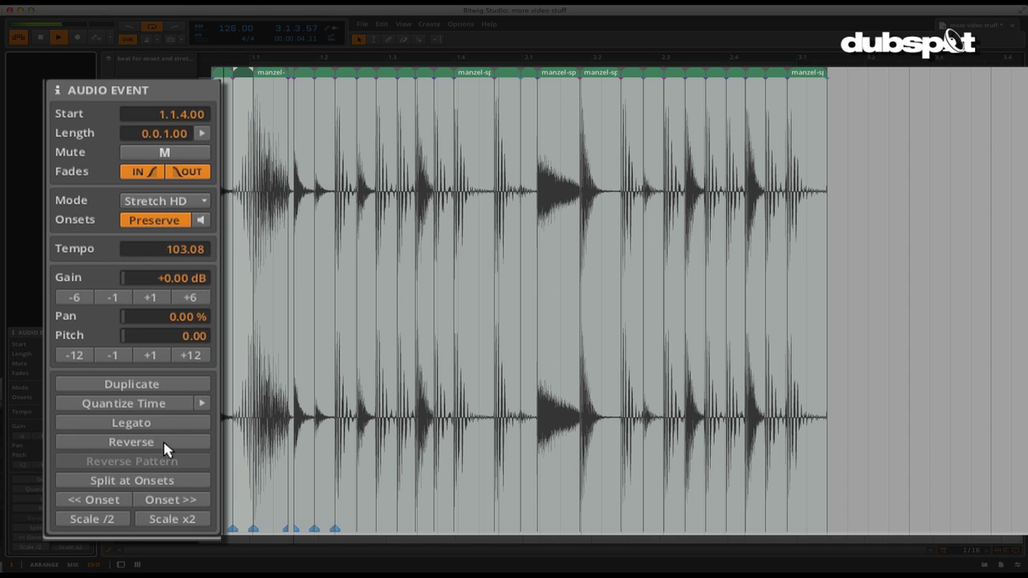
# Reverse the manzel-spacefunk slice starting at 2.1.2.86.
pyautogui.click(478, 74)
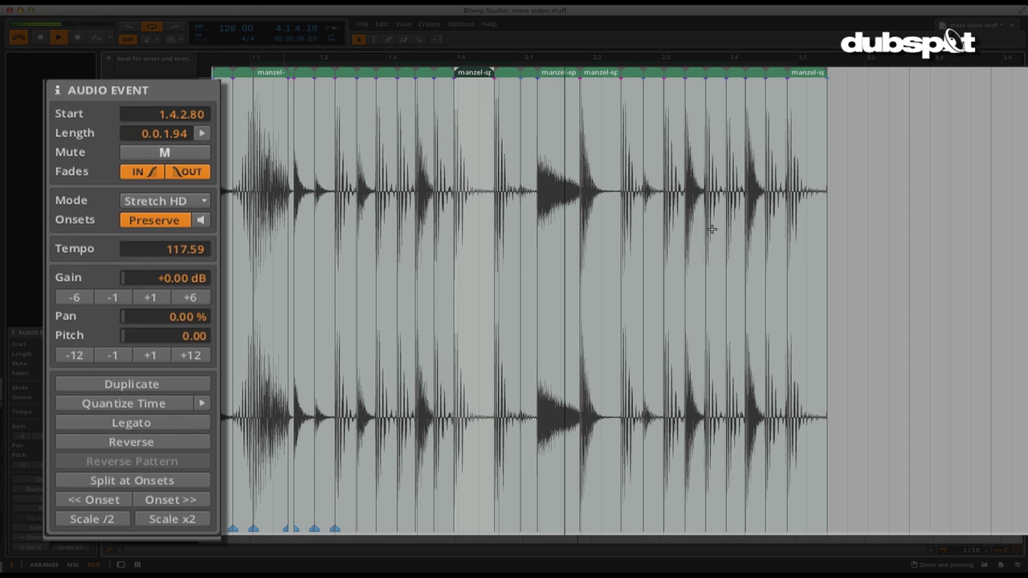
pyautogui.click(568, 72)
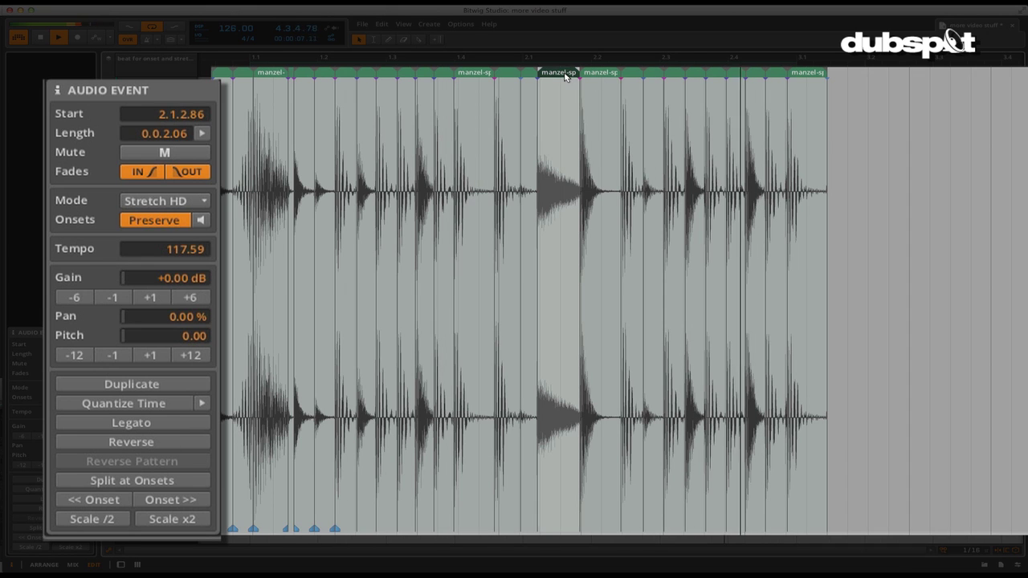
pyautogui.click(138, 442)
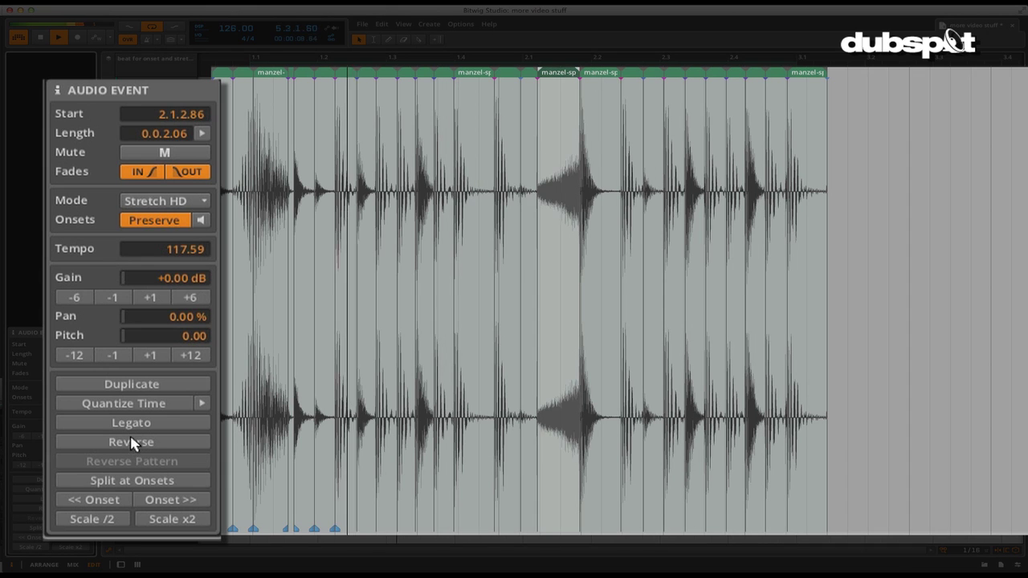
# Reverse the manzel-spacefunk slice starting at 1.3.2.06.
pyautogui.click(693, 72)
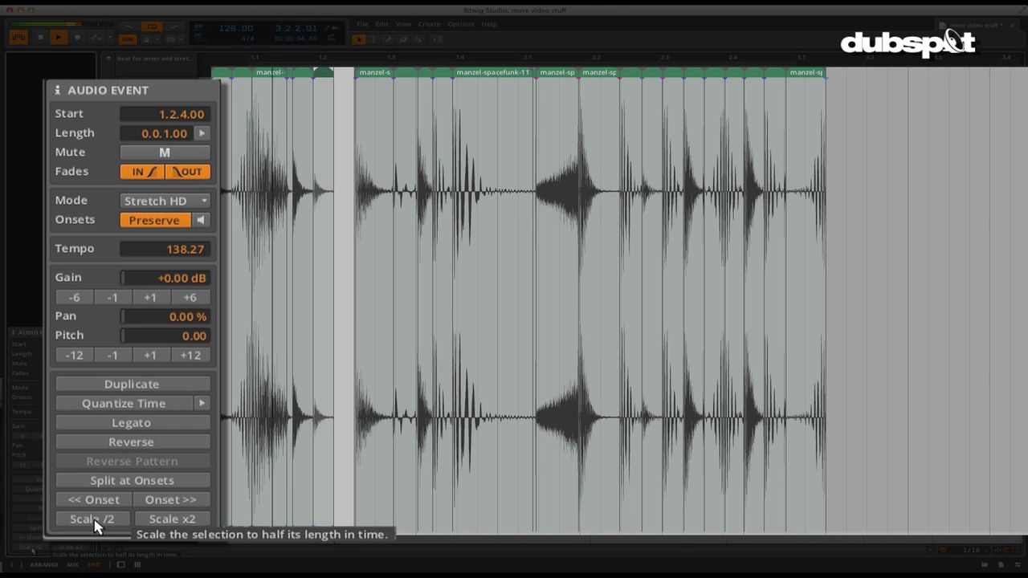
pyautogui.click(389, 73)
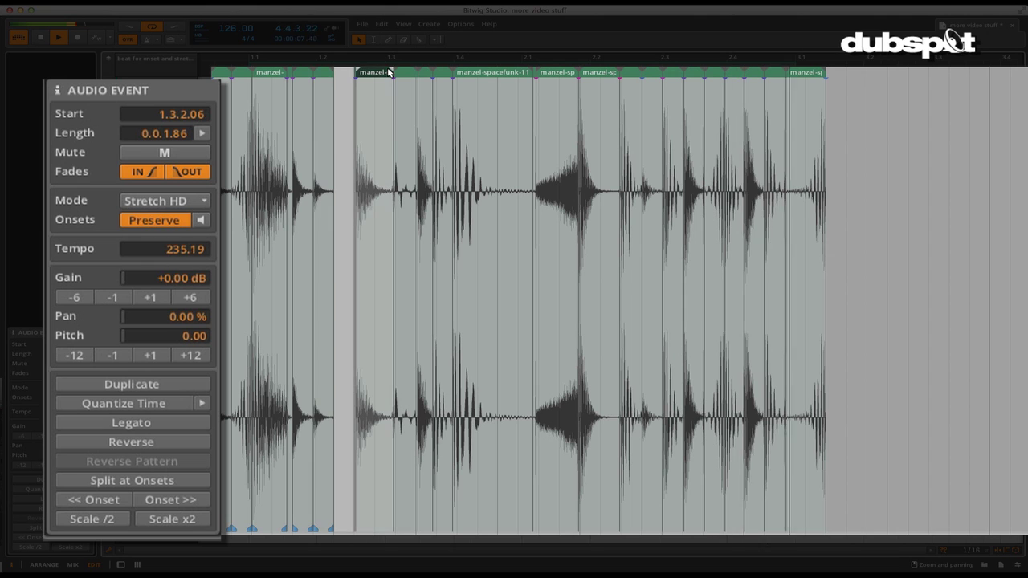
pyautogui.click(151, 443)
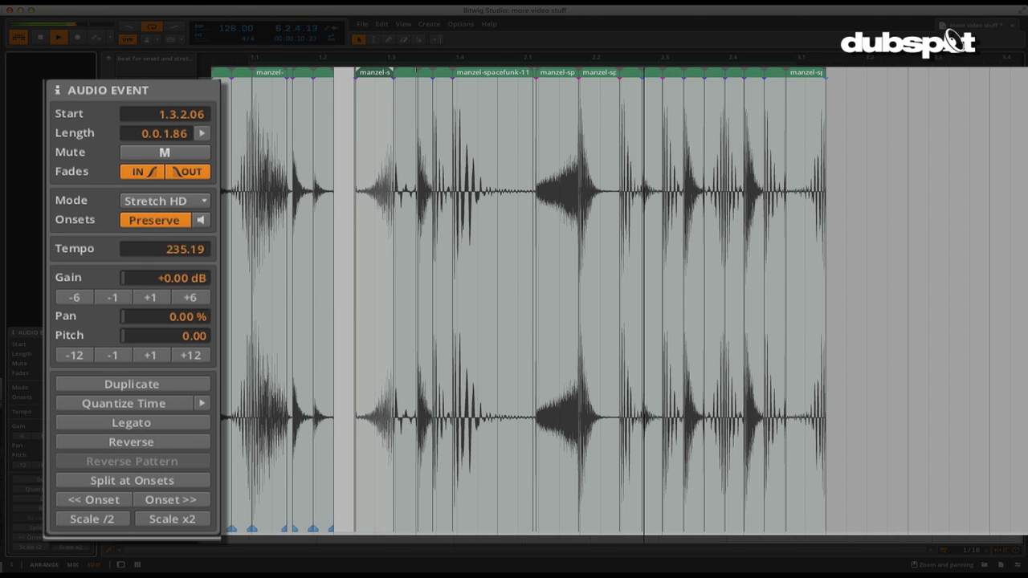
# Scale the manzel-spacefunk slice starting at 1.3.3.92 to half its length and back to its full length.
pyautogui.click(405, 72)
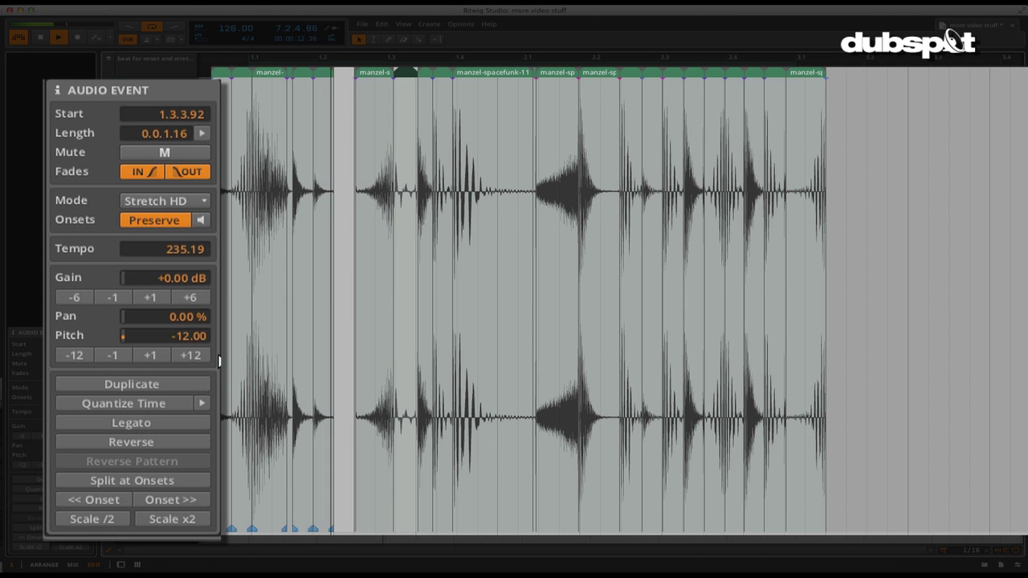
pyautogui.click(101, 520)
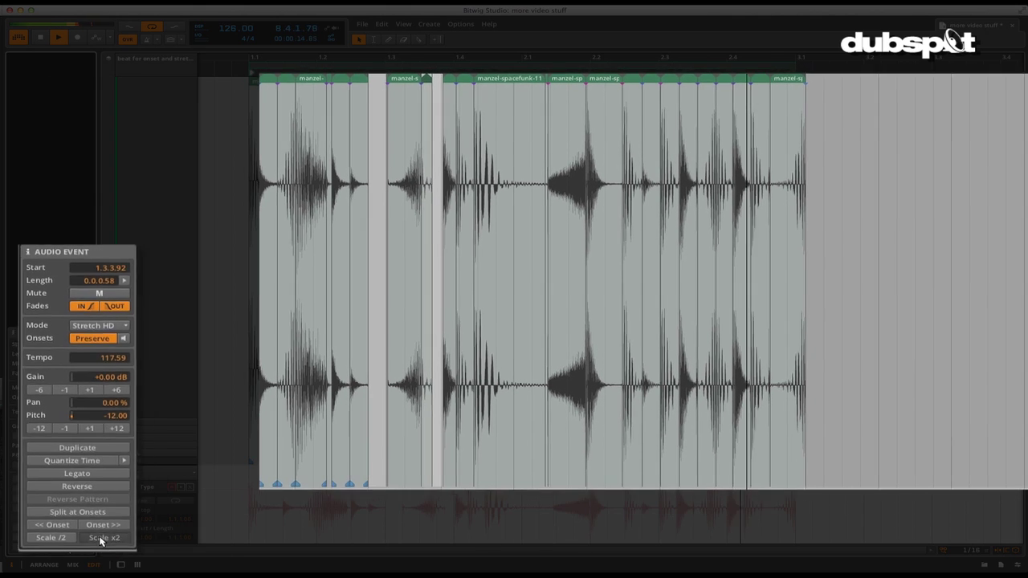
pyautogui.click(165, 519)
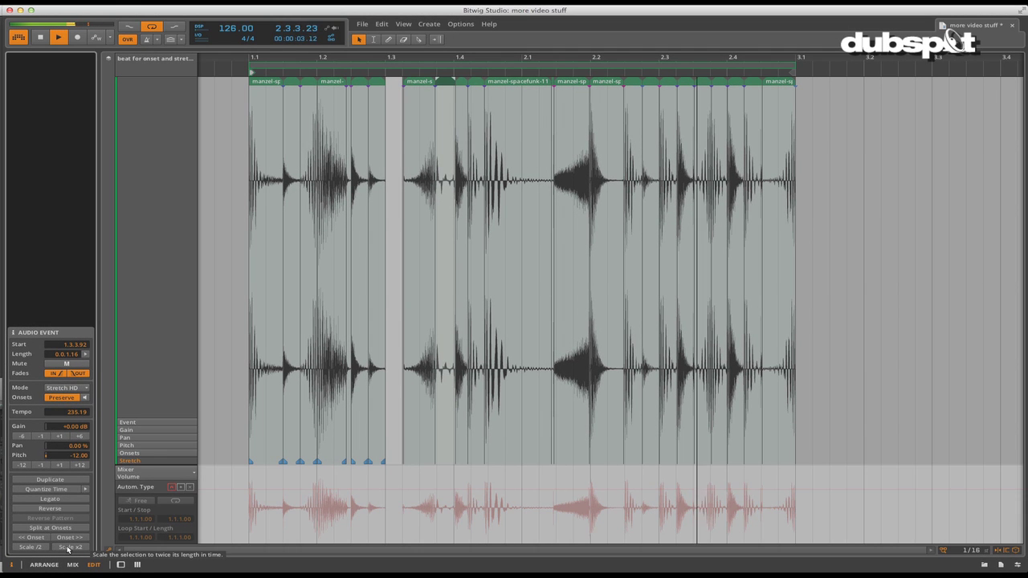
pyautogui.click(610, 168)
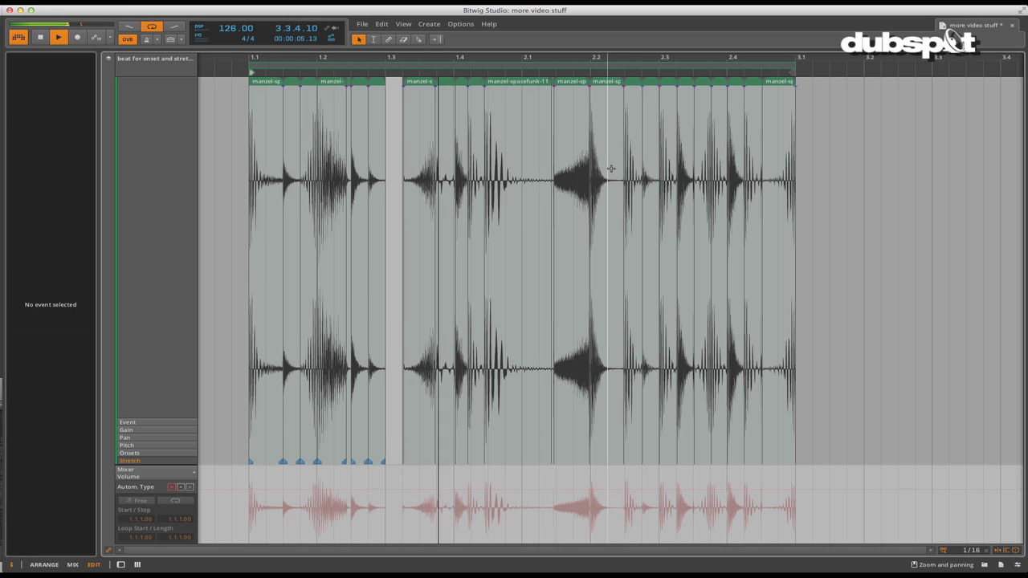
pyautogui.click(610, 81)
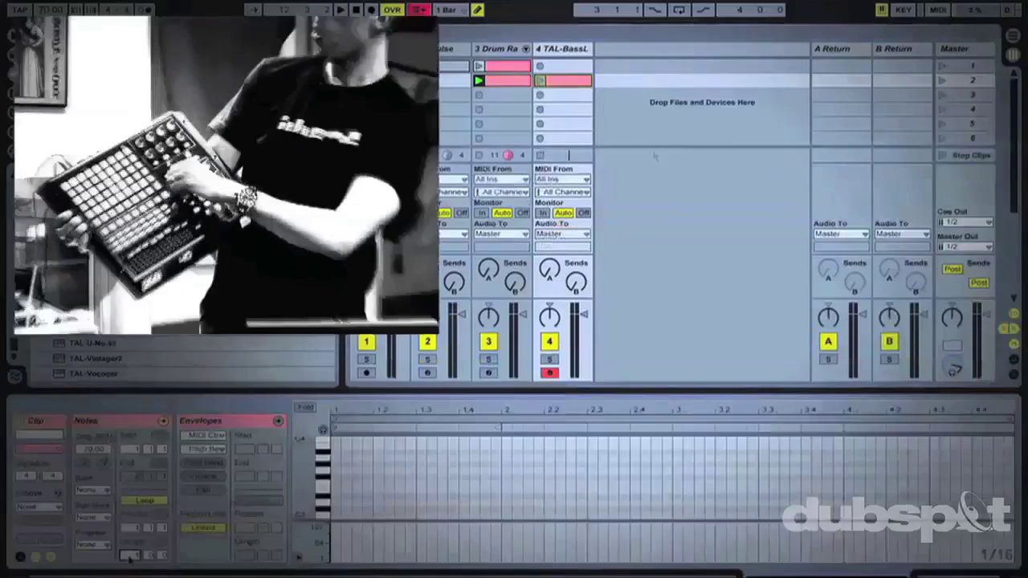
pyautogui.click(541, 81)
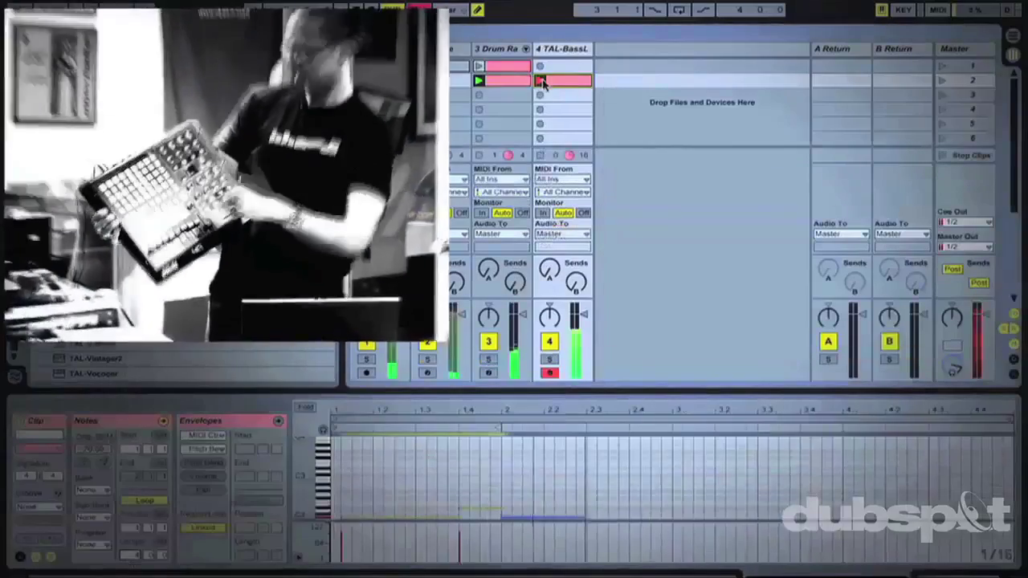